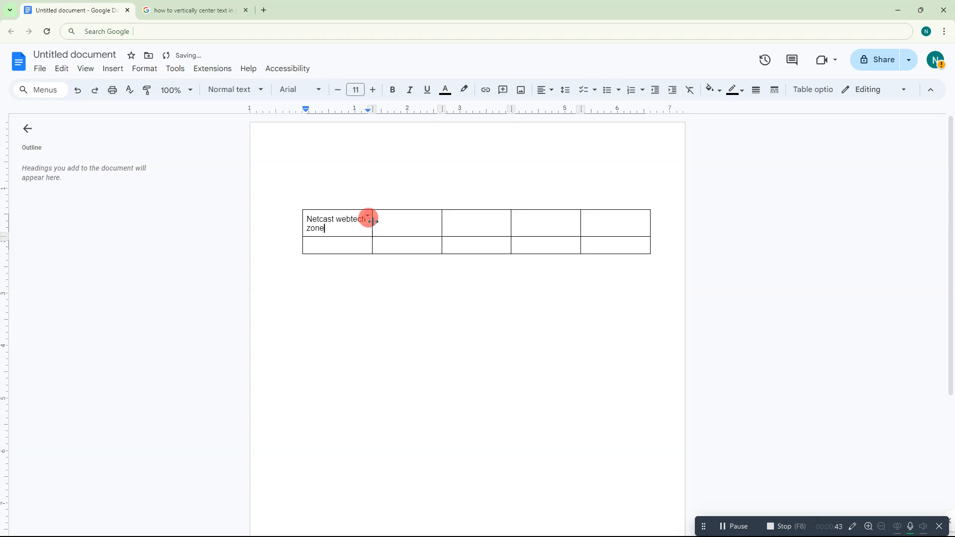
Step: Widen the table's first column until its text fits on one line, and copy that text
left_click_drag(373, 222, 394, 221)
key("ctrl+a")
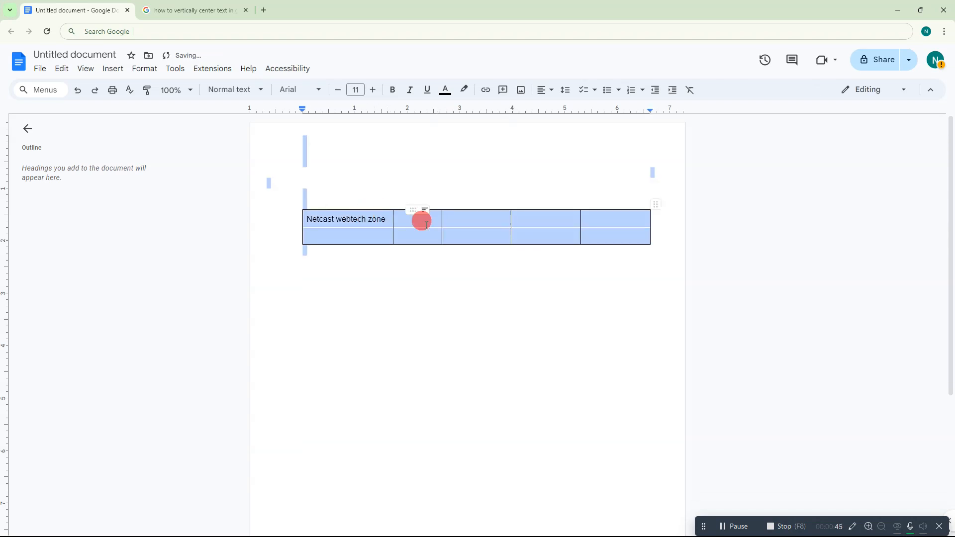
triple_click(384, 219)
key("ctrl+c")
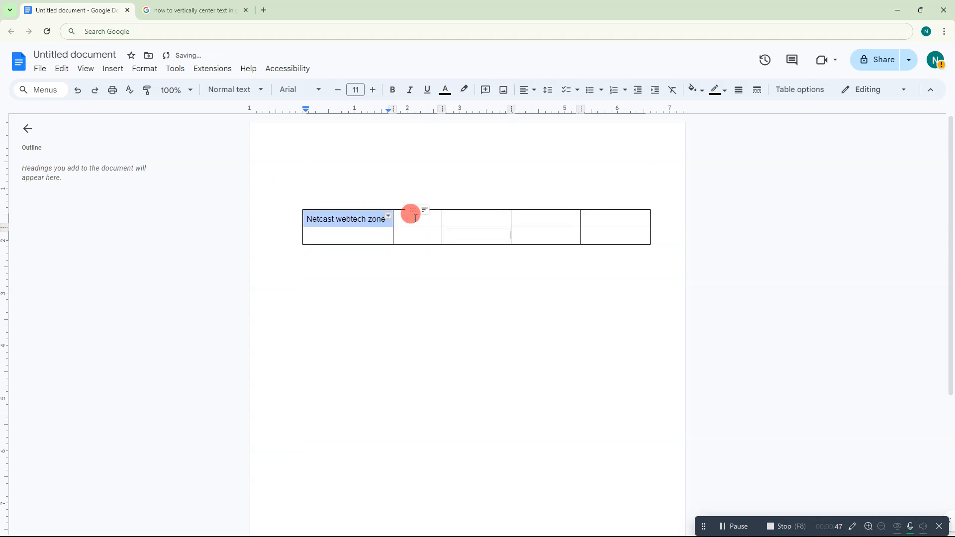
Step: Paste "Netcast webtech zone" into the remaining four cells of the table's first row
left_click(415, 219)
key("ctrl+v")
left_click(467, 222)
key("ctrl+v")
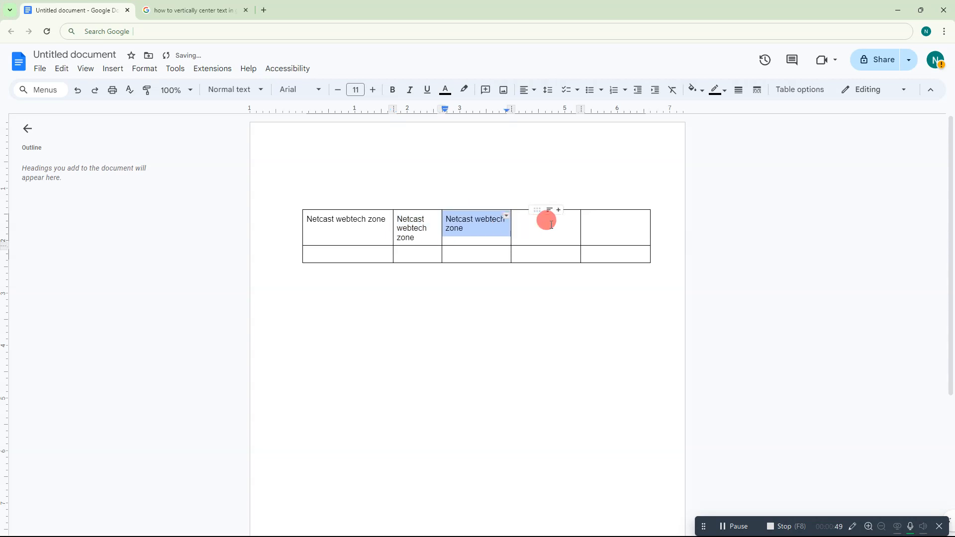
left_click(552, 225)
key("ctrl+v")
left_click(614, 222)
key("ctrl+v")
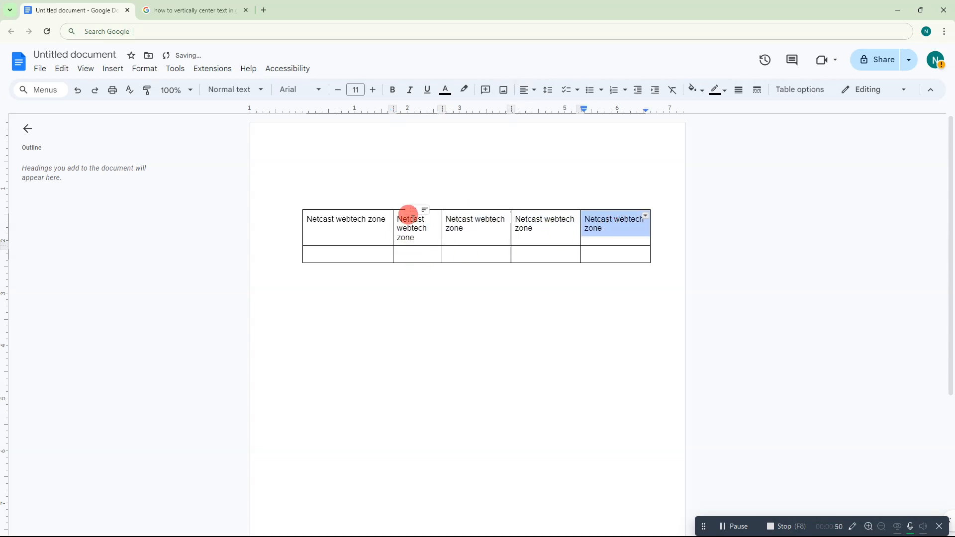
Step: Widen the table's second column so that its text fits on two lines
left_click(355, 224)
left_click_drag(441, 223, 571, 217)
key("ctrl+z")
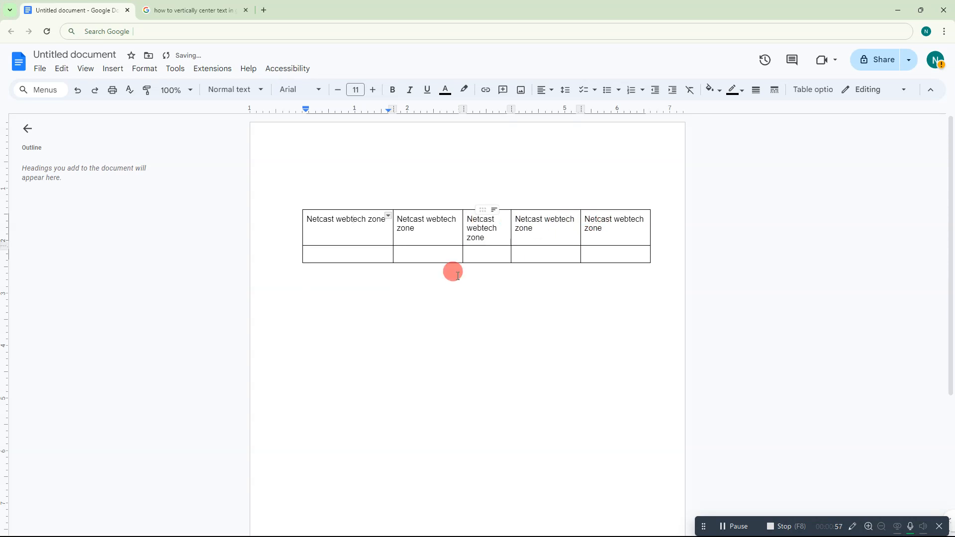
left_click(440, 279)
left_click(342, 228)
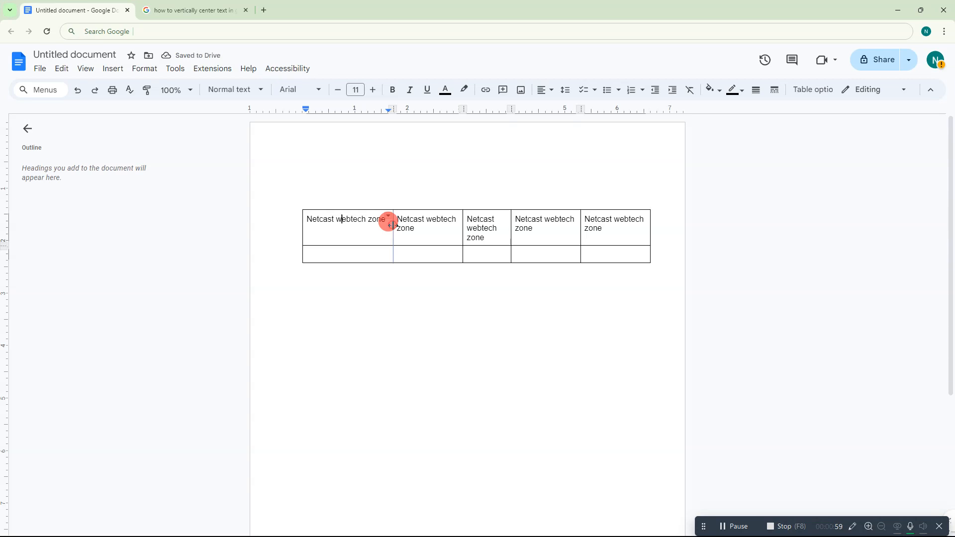
Step: Narrow the first column until its text stacks one letter per line, and widen it again to fit two lines
left_click_drag(393, 224, 317, 238)
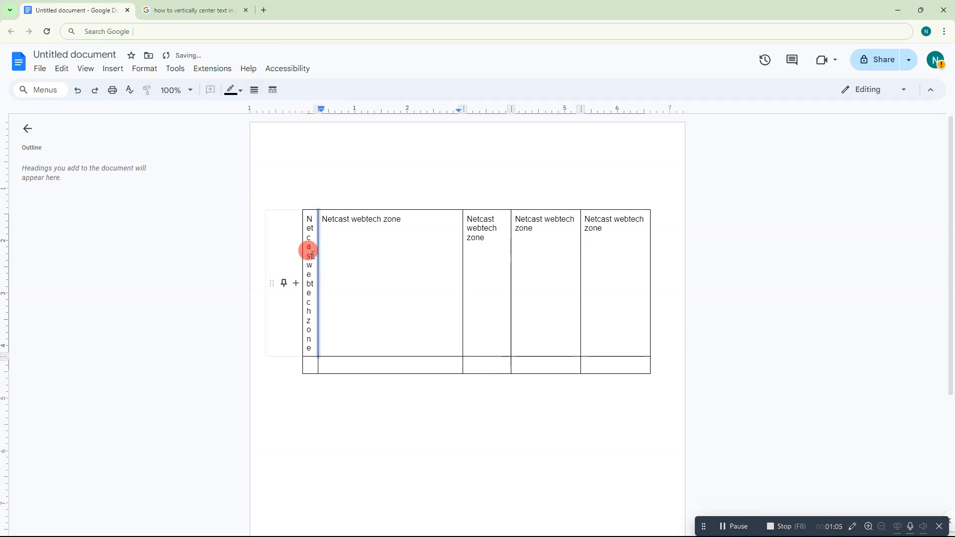
left_click(323, 270)
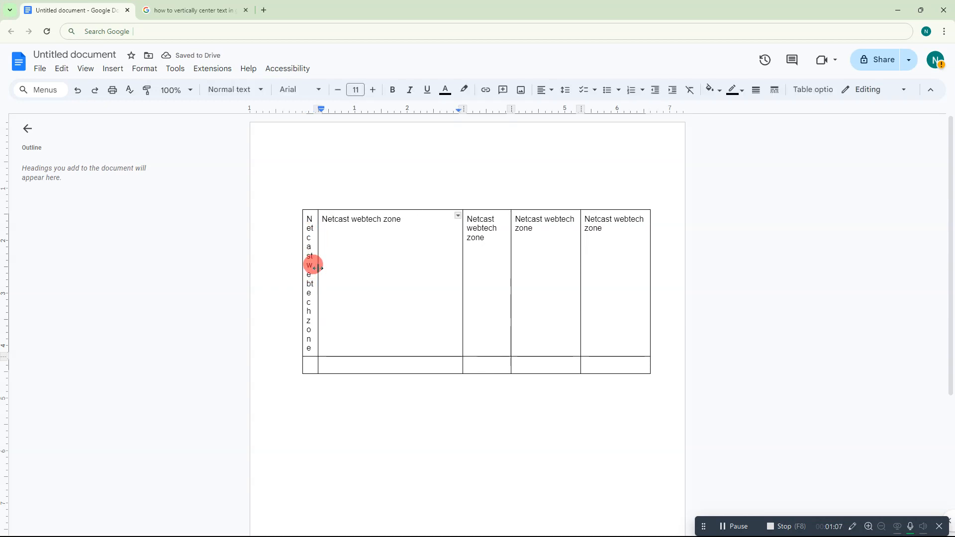
left_click_drag(317, 269, 316, 269)
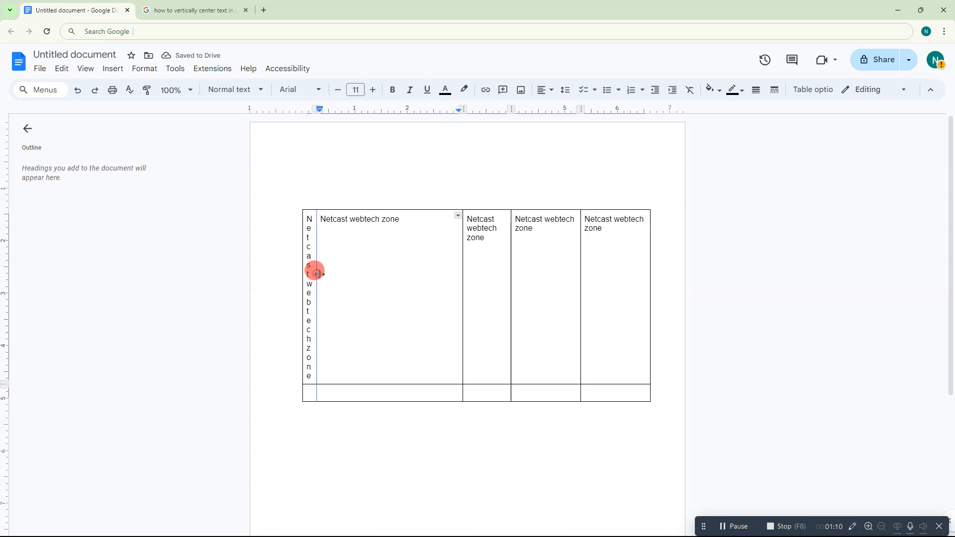
left_click_drag(318, 274, 371, 274)
left_click(429, 230)
Step: Select the text in the first row's second cell and set its cell padding to 1.169 in in the table properties
left_click_drag(371, 217, 451, 224)
left_click(427, 229)
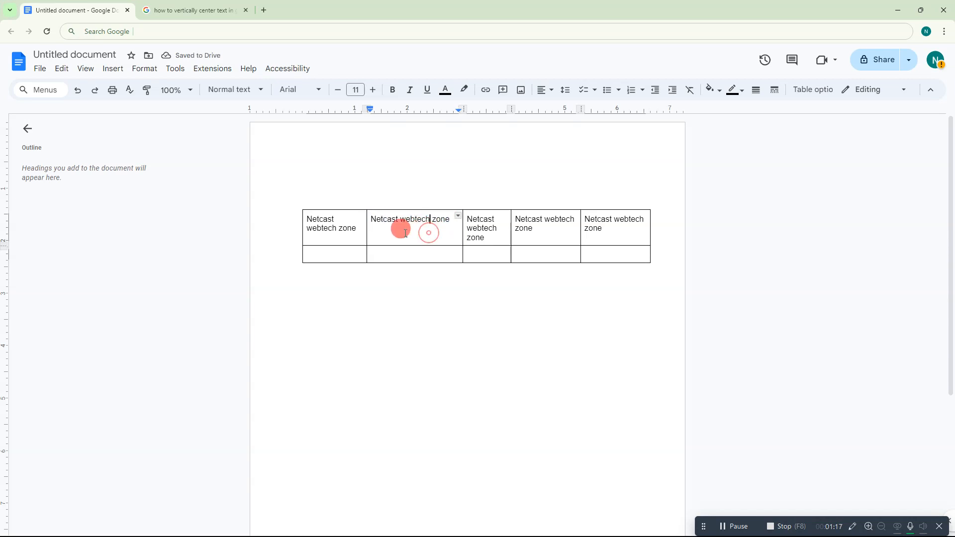
left_click_drag(370, 220, 440, 221)
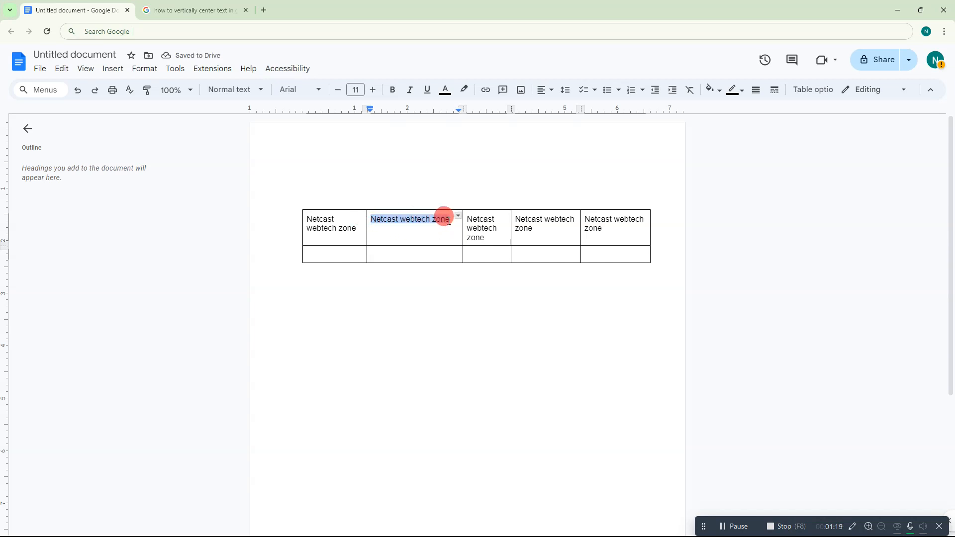
left_click(812, 89)
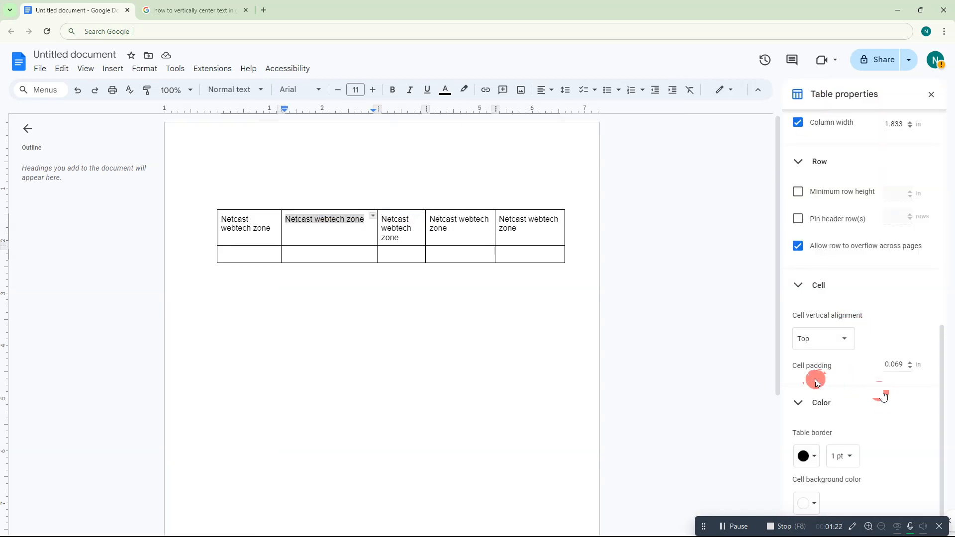
left_click(796, 284)
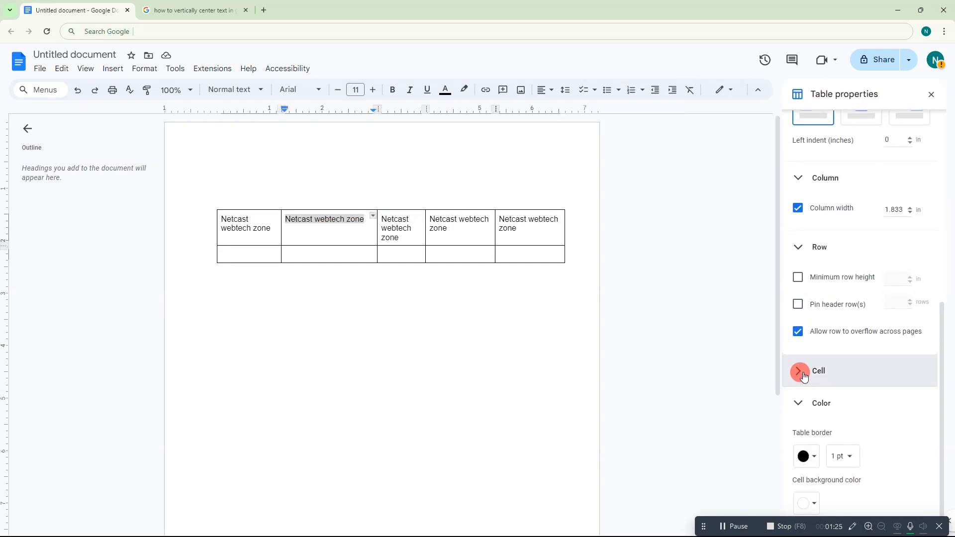
left_click(802, 373)
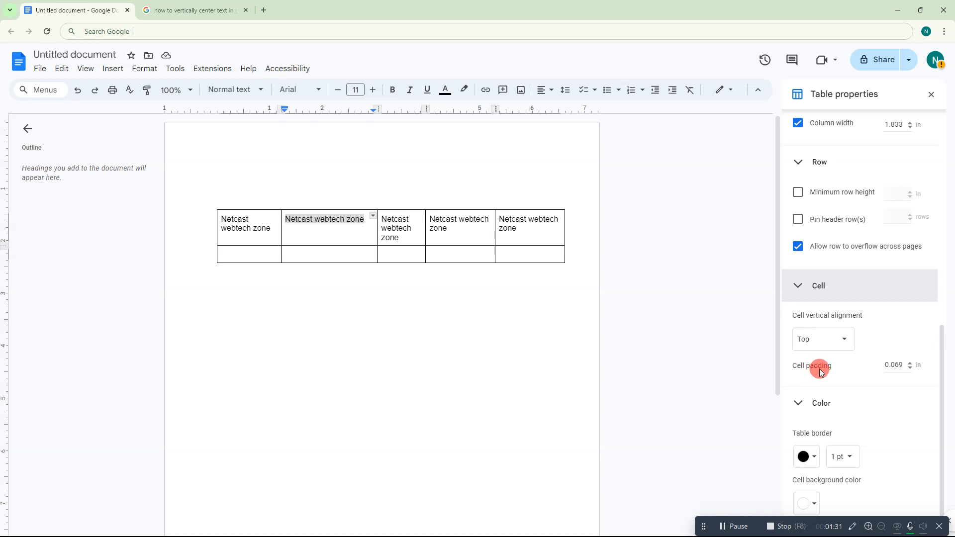
left_click(911, 364)
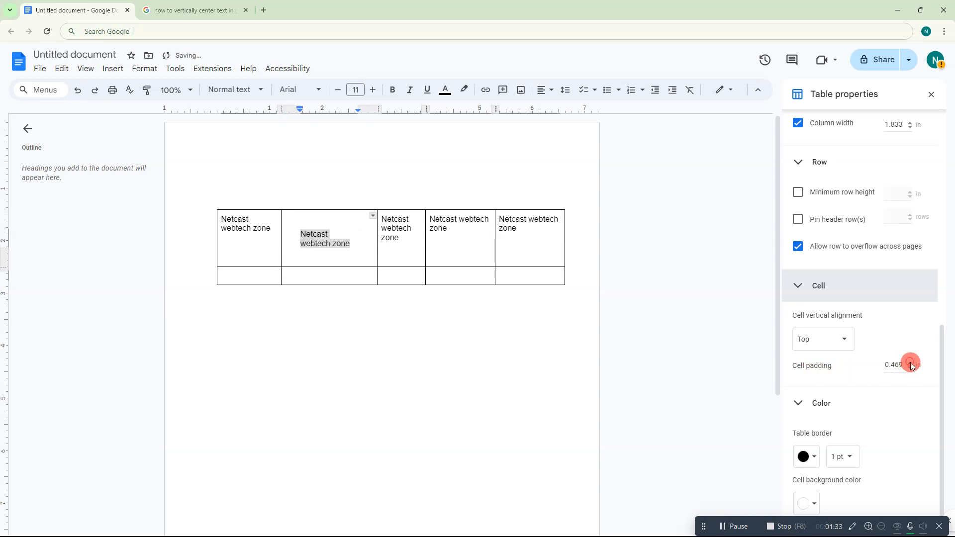
left_click(911, 363)
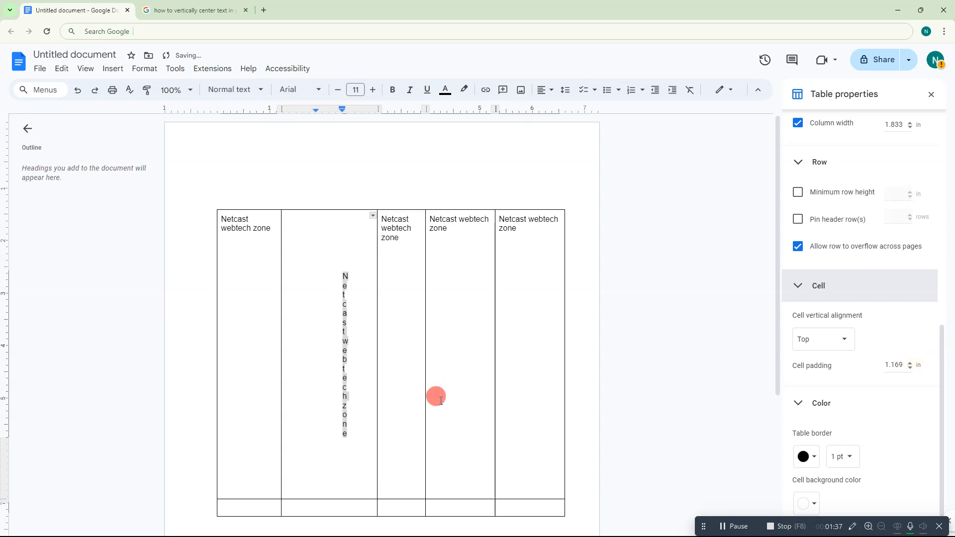
Step: Try other vertical alignments for the padded cell, including Bottom, and set it back to Top
left_click(827, 338)
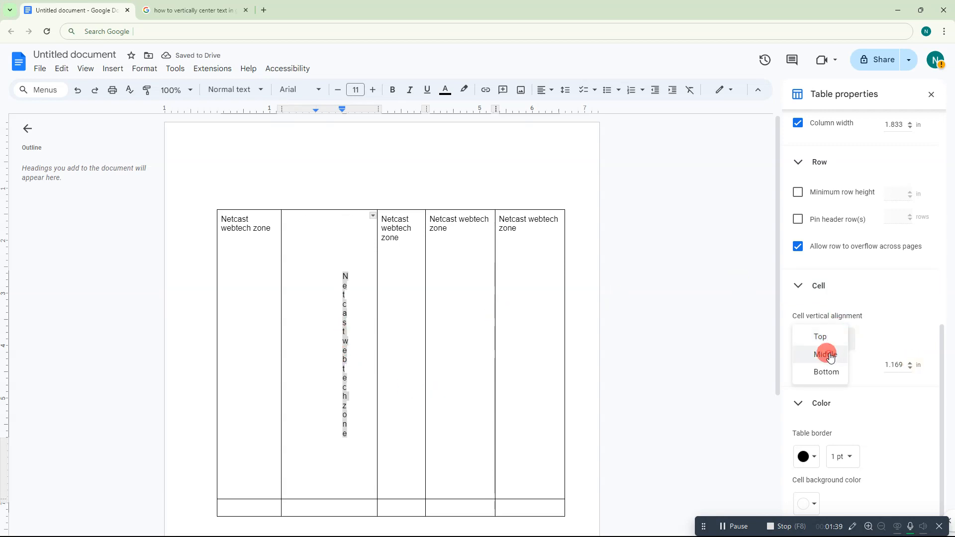
left_click(826, 354)
left_click(828, 340)
left_click(826, 354)
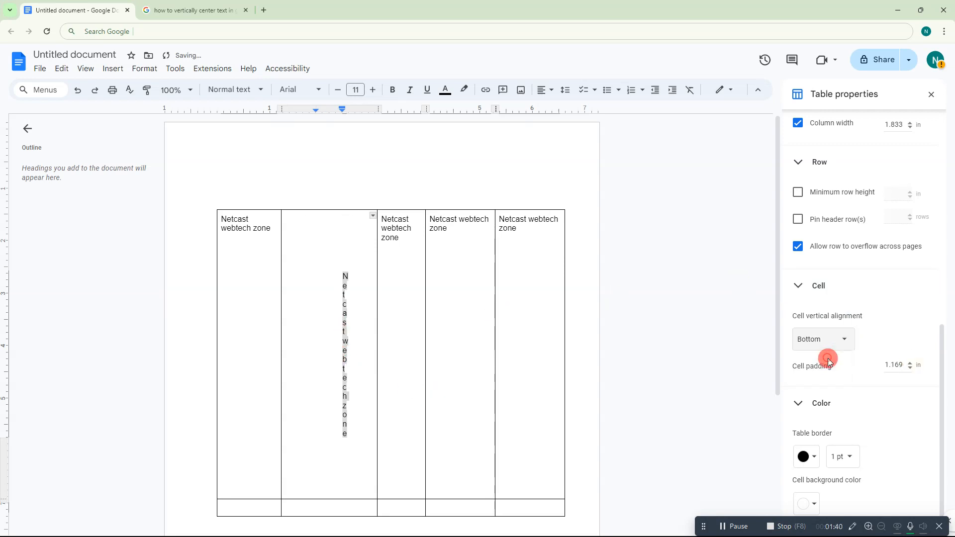
left_click(826, 332)
left_click(826, 305)
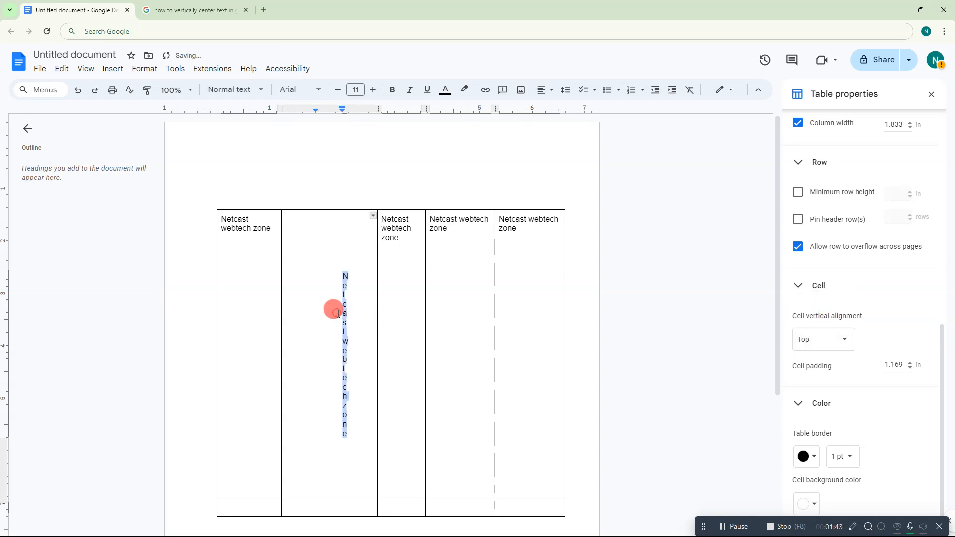
Step: Select the entire padded cell and set its vertical alignment to Bottom
left_click_drag(318, 260, 361, 421)
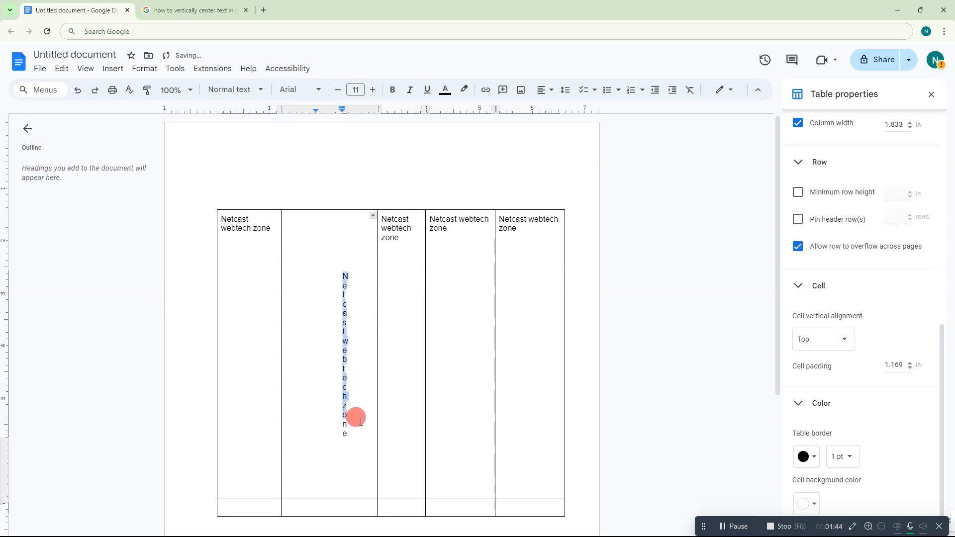
left_click(304, 306)
left_click_drag(326, 274, 475, 408)
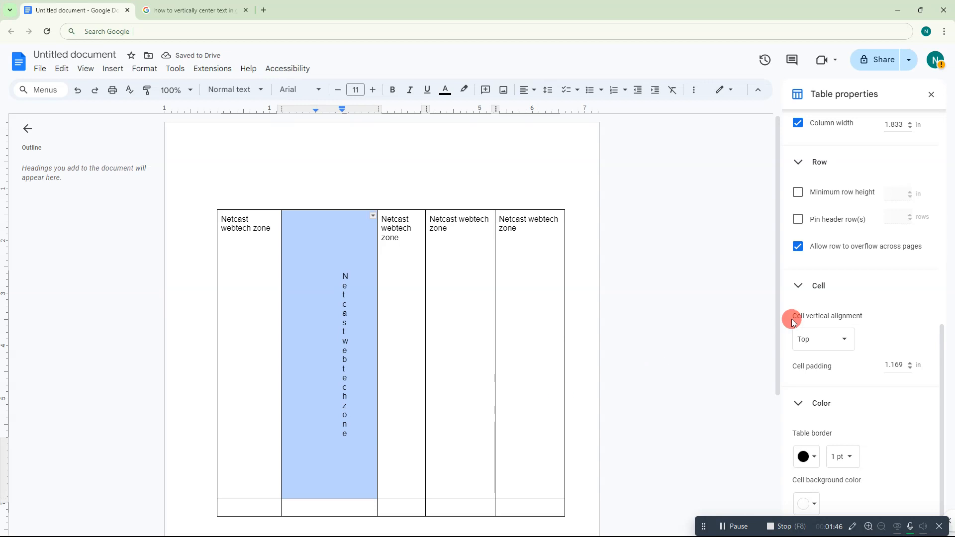
left_click(806, 339)
left_click(793, 354)
left_click(821, 343)
left_click(827, 351)
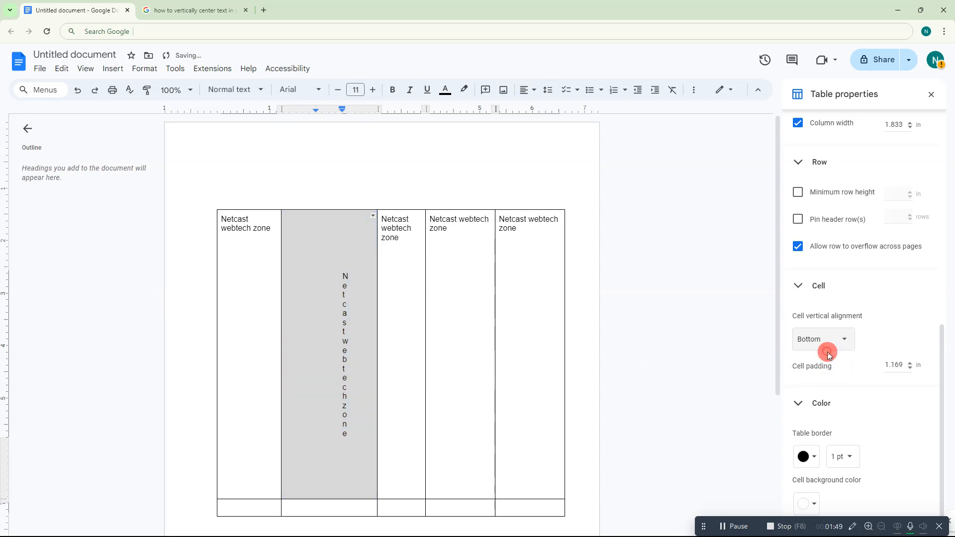
Step: Try to shorten the table's first row by moving its lower border up, and close the table properties
left_click(433, 327)
left_click(387, 228)
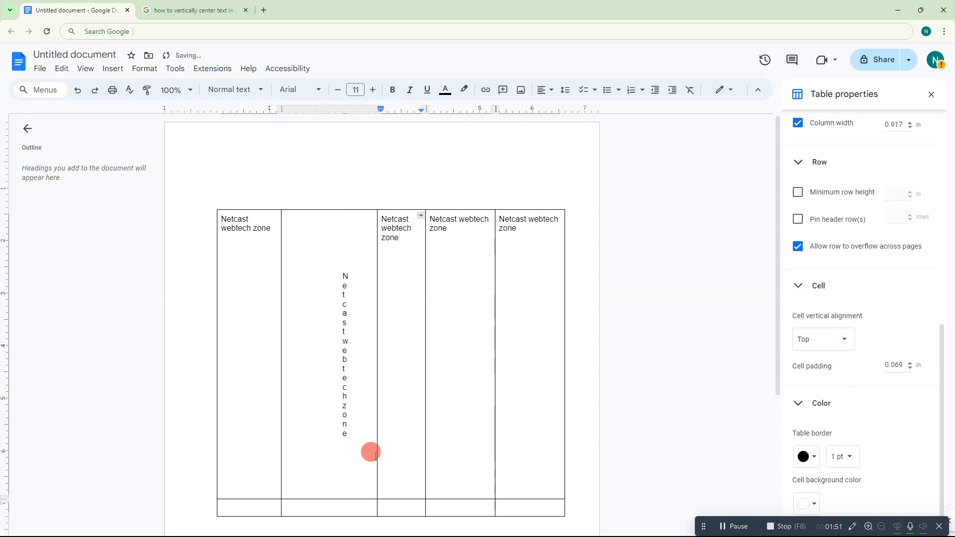
left_click_drag(339, 498, 350, 424)
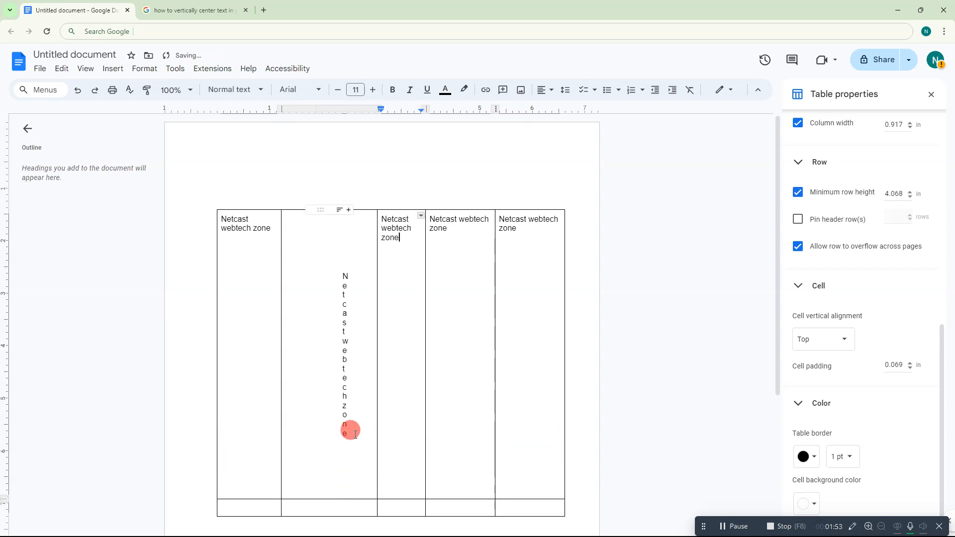
left_click(654, 306)
scroll(512, 311, "down", 4)
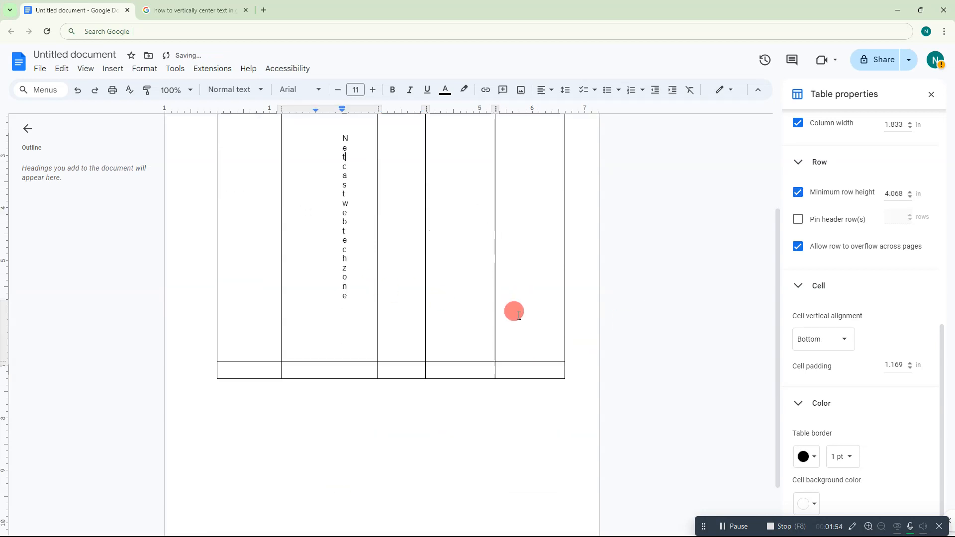
left_click(931, 95)
scroll(542, 313, "up", 4)
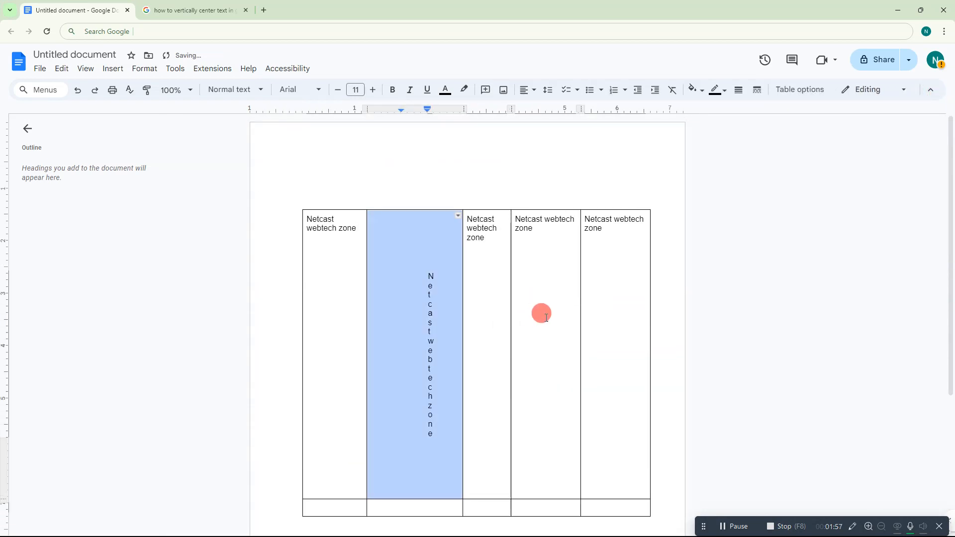
Step: Undo all the table edits back to the empty table with five equal columns and two rows
key("ctrl+z")
key("ctrl+z")
key("ctrl+z")
key("ctrl+z")
key("ctrl+z")
key("ctrl+z")
key("ctrl+z")
key("ctrl+z")
key("ctrl+z")
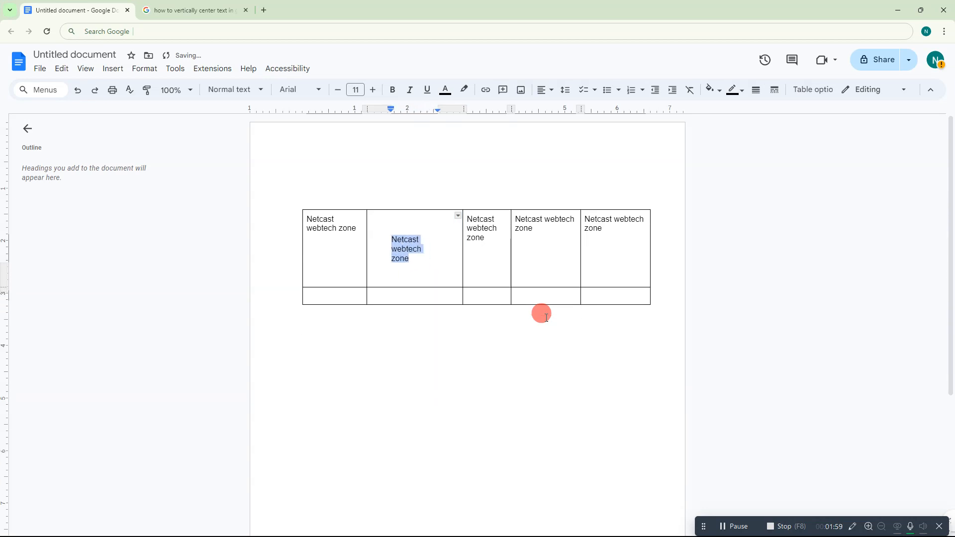
key("ctrl+z")
key("ctrl+z")
key("ctrl+z")
key("ctrl+z")
key("ctrl+z")
key("ctrl+z")
key("ctrl+z")
key("ctrl+z")
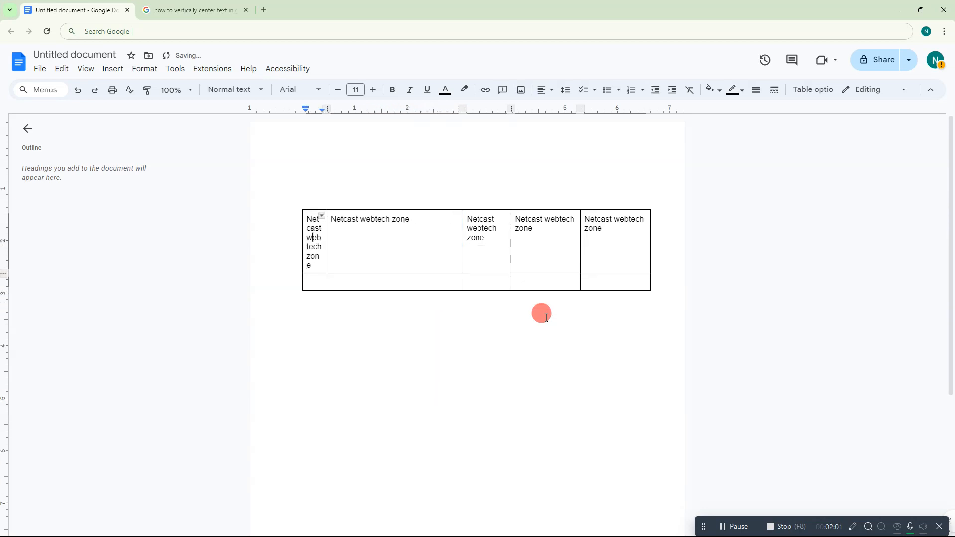
key("ctrl+z")
key("ctrl+z")
key("ctrl+z")
key("ctrl+z")
key("ctrl+z")
key("ctrl+z")
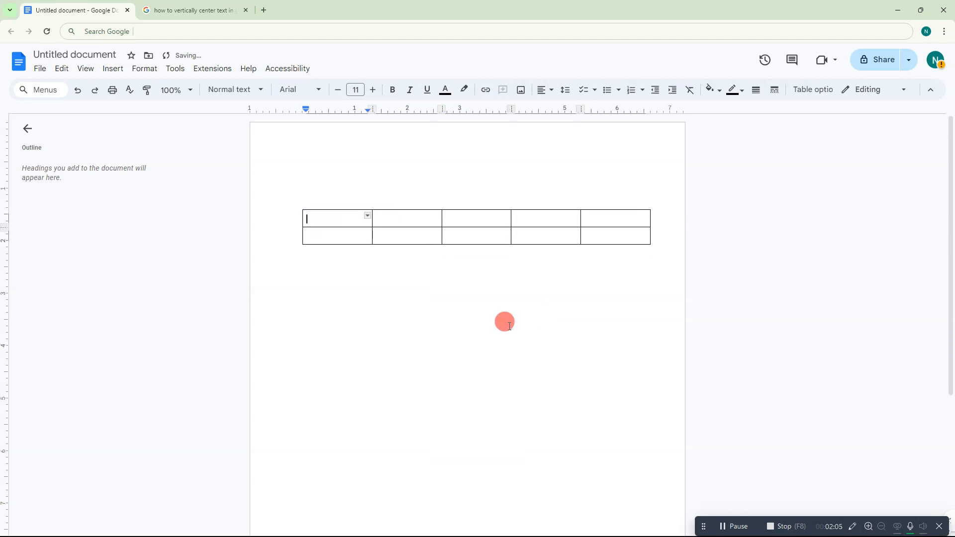
Step: Place the cursor below the table and start a new drawing there
left_click(341, 319)
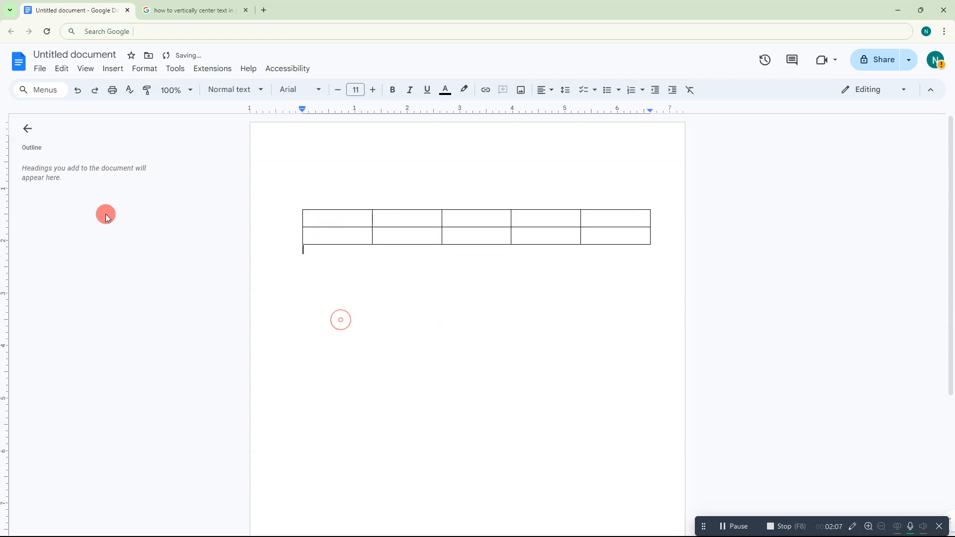
left_click(86, 68)
mouse_move(108, 69)
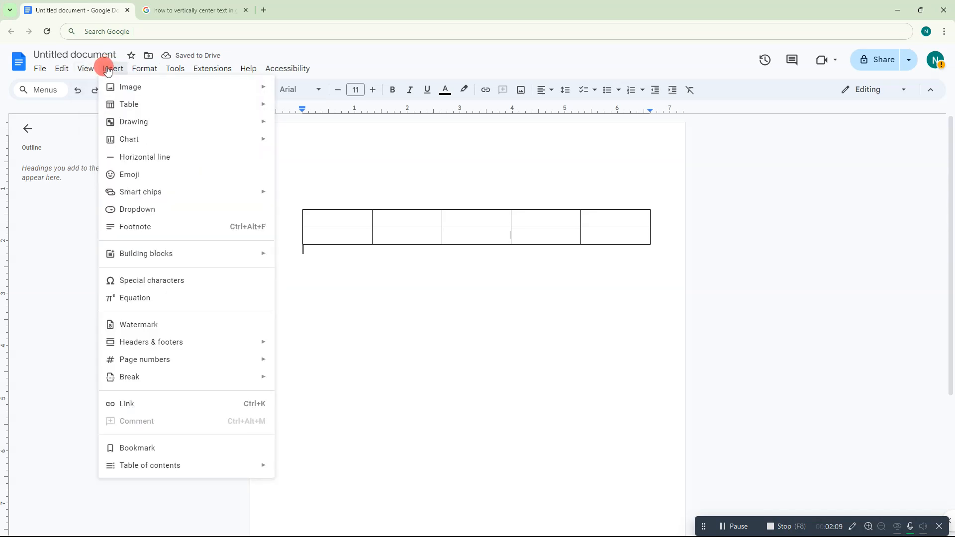
mouse_move(145, 121)
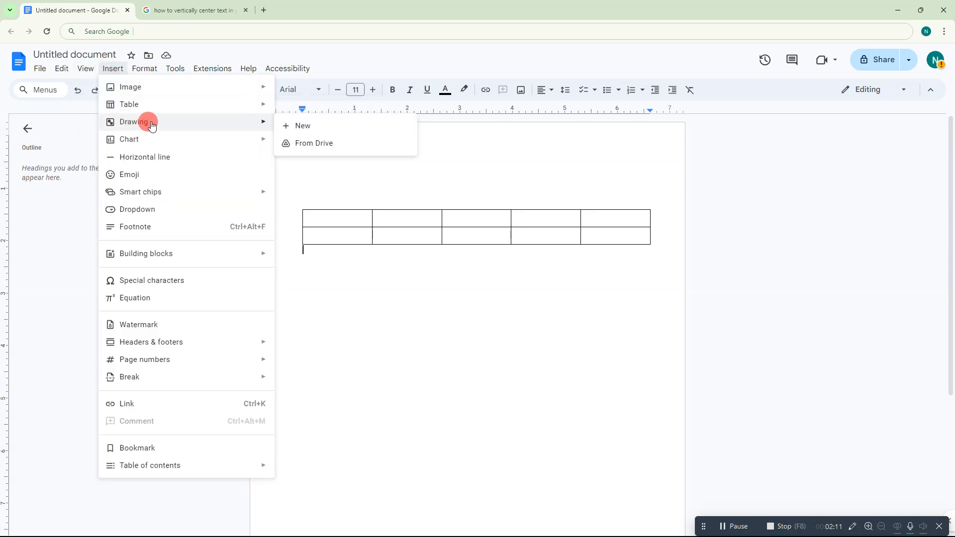
left_click(318, 128)
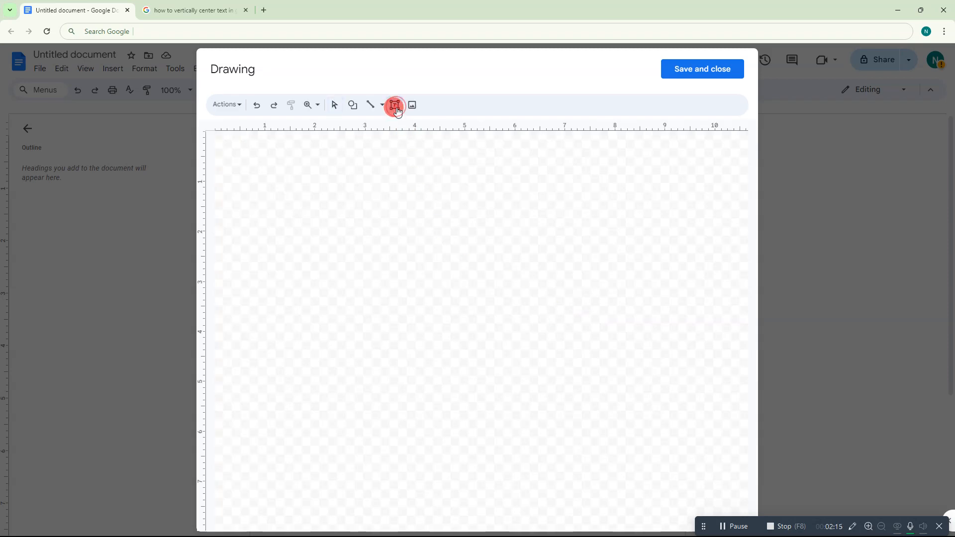
Step: Draw a text box containing "Netcast on web tech zone" in the drawing and narrow it to about 4 in wide
left_click(395, 105)
left_click_drag(373, 248, 621, 271)
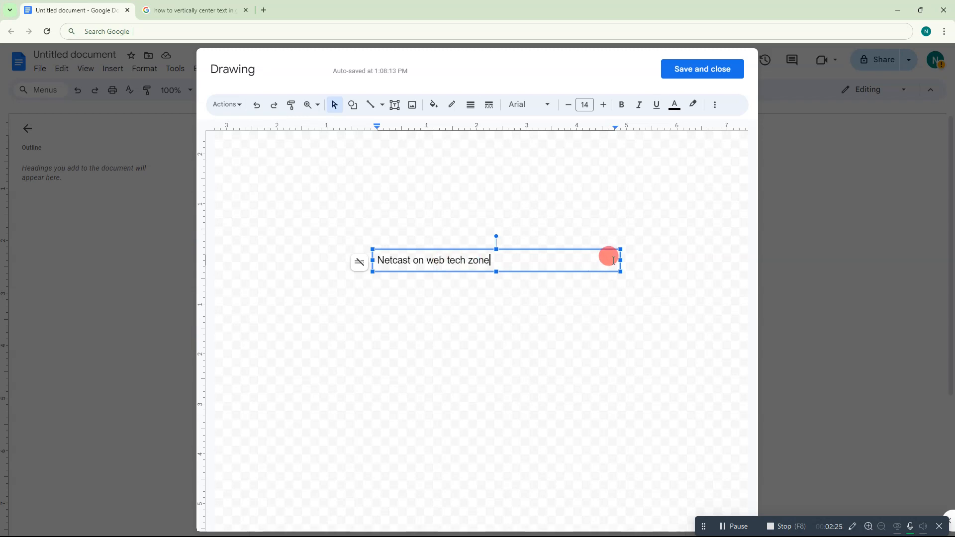
left_click_drag(621, 260, 569, 260)
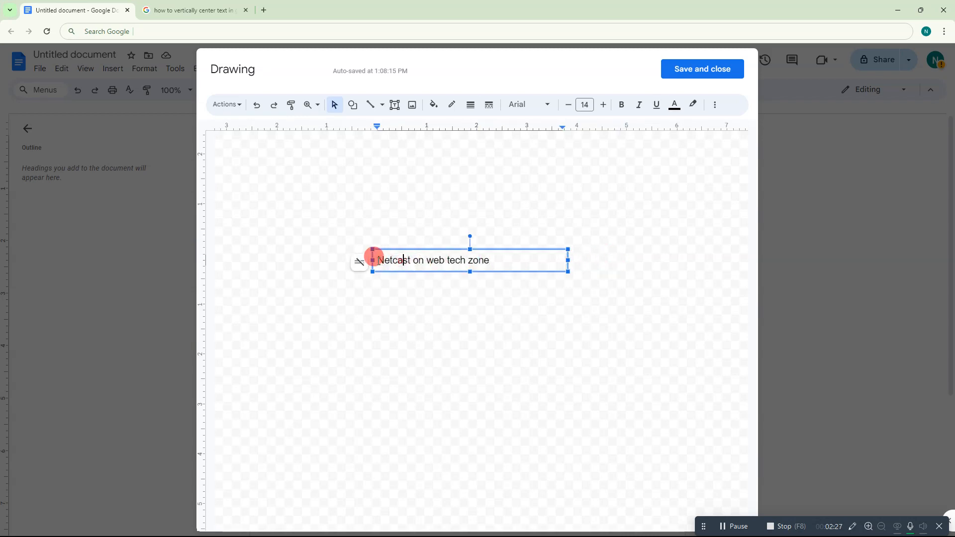
Step: Format the text "Netcast on web tech zone" in the drawing as bold, size 19 and blue
left_click_drag(376, 259, 534, 261)
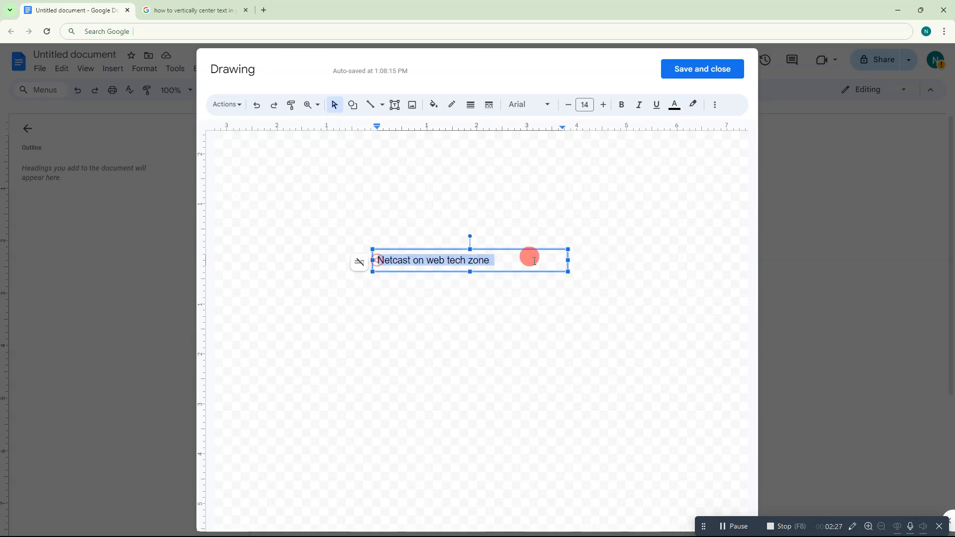
left_click(626, 112)
left_click(603, 105)
left_click(603, 105)
left_click(604, 104)
left_click(603, 104)
left_click(604, 104)
left_click(674, 110)
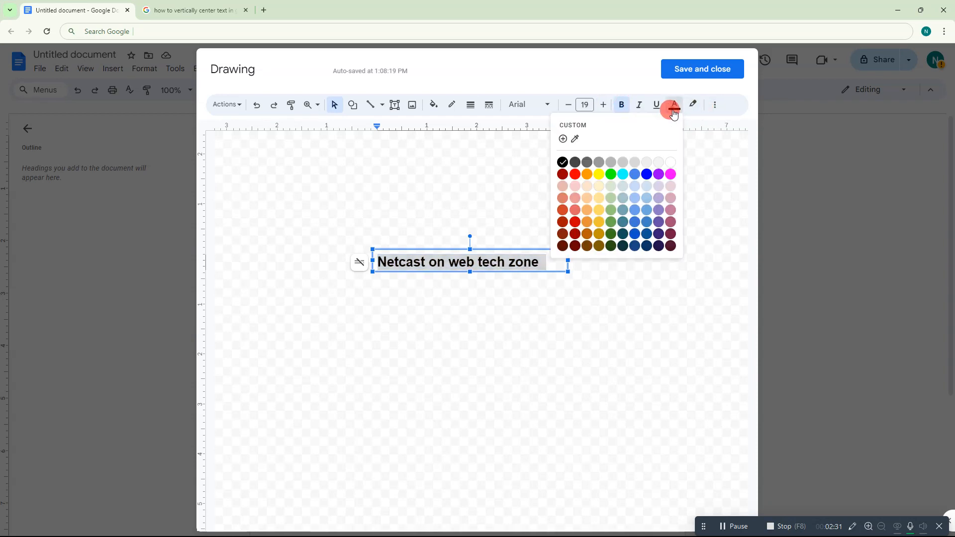
left_click(647, 174)
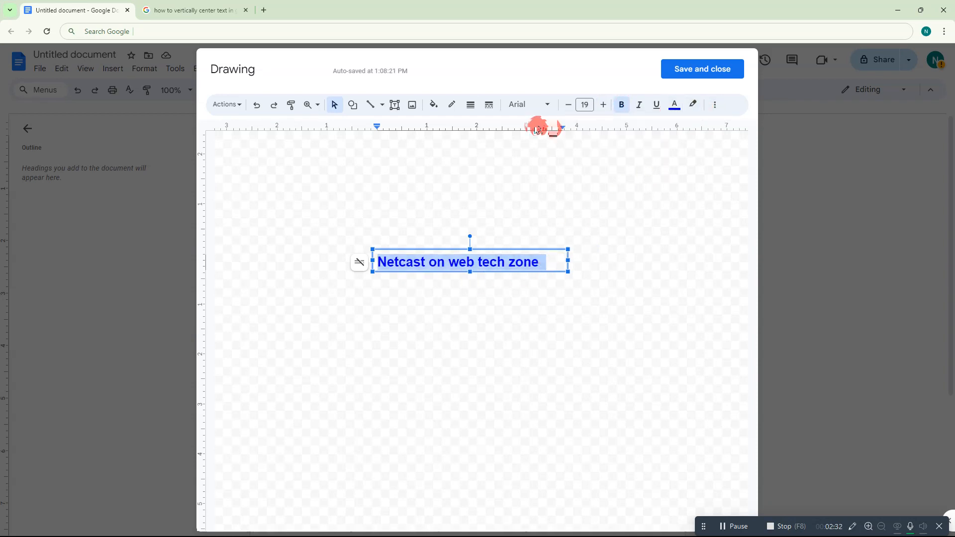
Step: Center the text horizontally inside its text box and deselect the box
left_click_drag(376, 259, 534, 259)
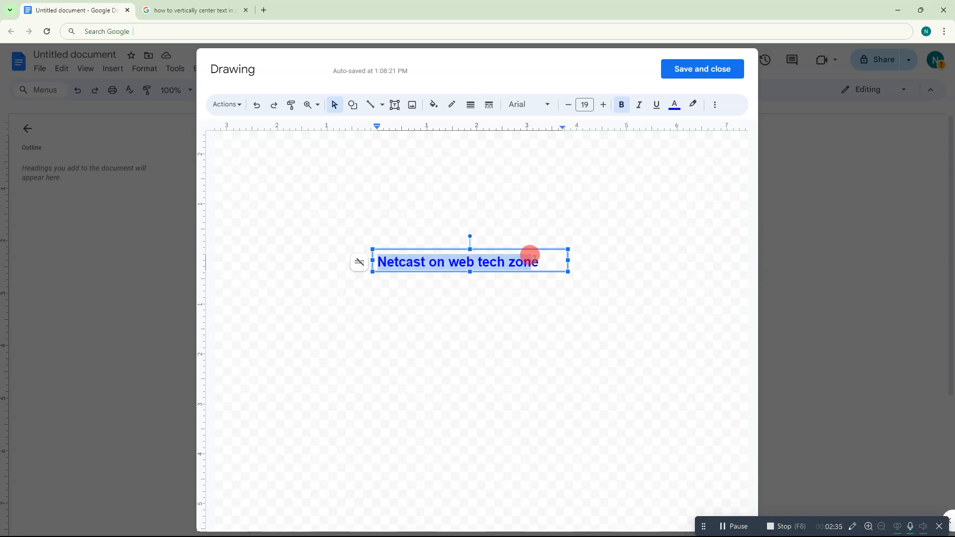
left_click(715, 104)
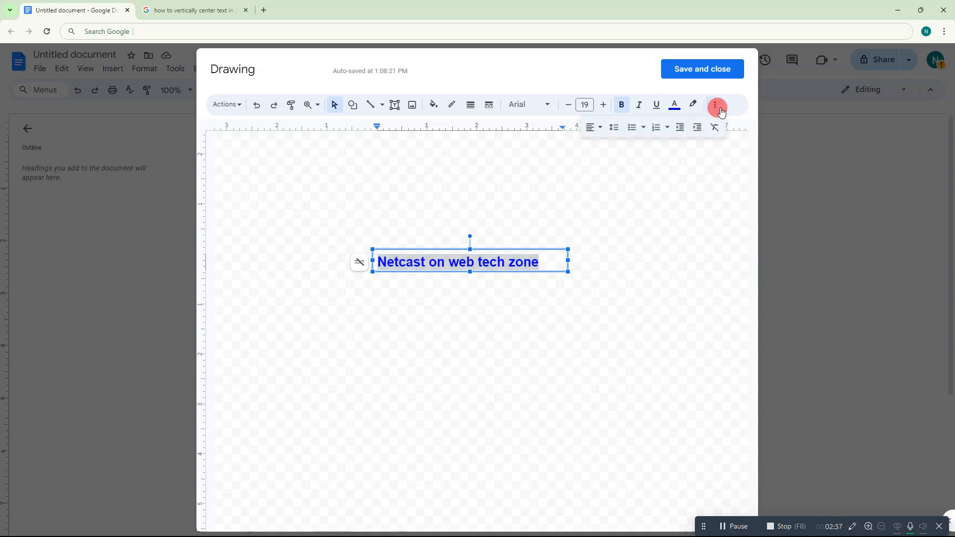
left_click(596, 127)
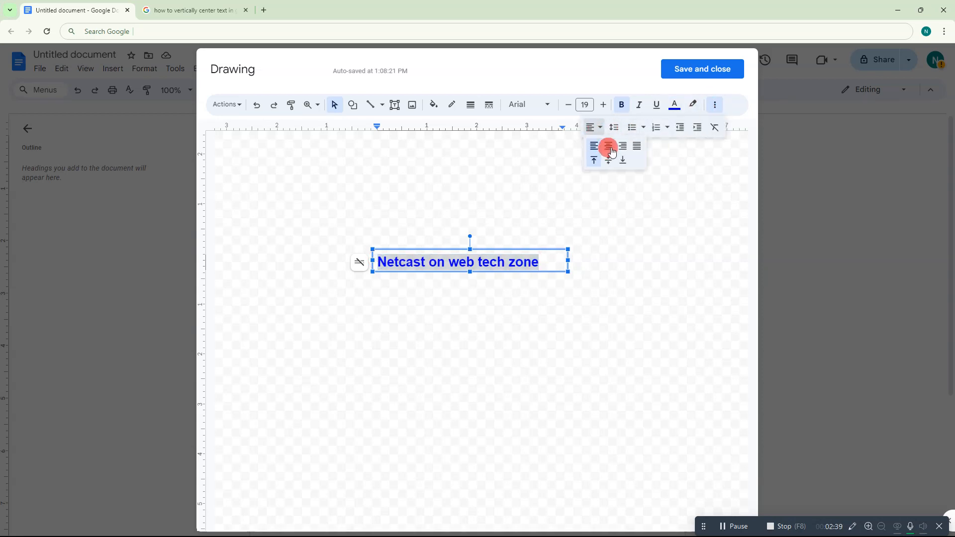
left_click(610, 147)
left_click(495, 340)
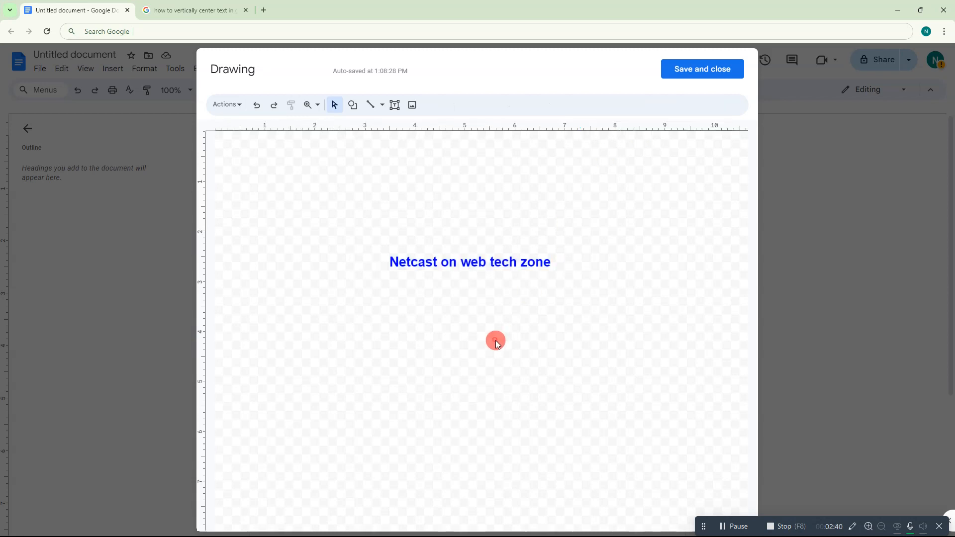
Step: Rotate the text box a quarter turn counterclockwise so its text reads vertically from bottom to top
left_click(445, 263)
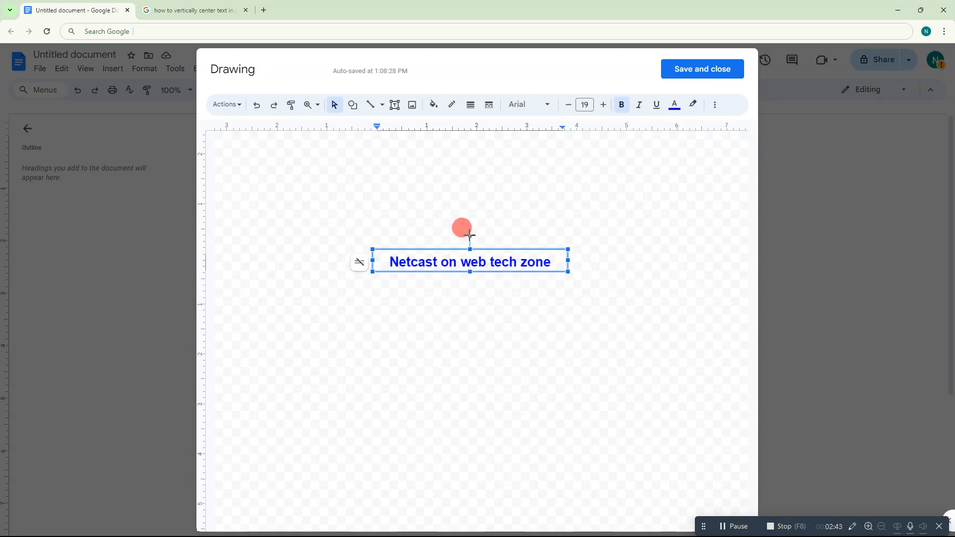
key("Escape")
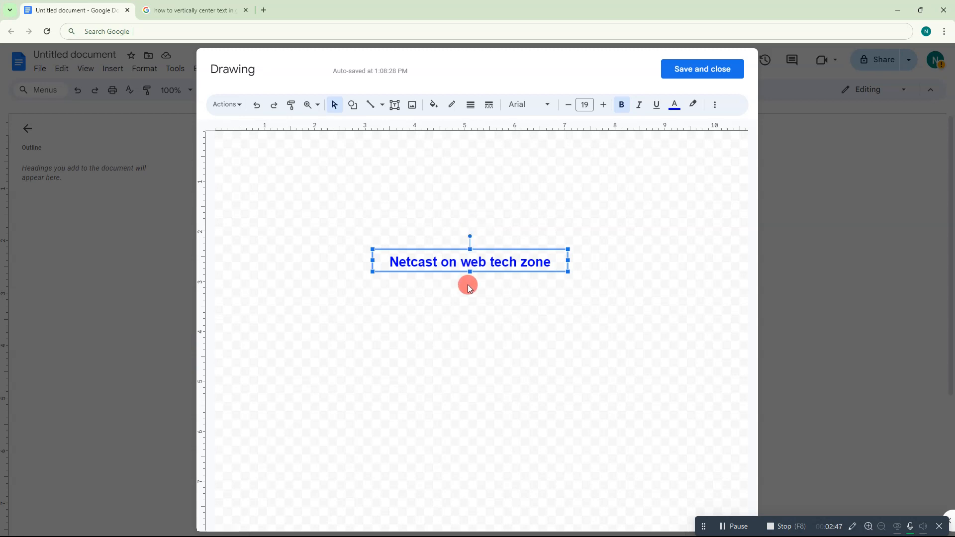
left_click(459, 263)
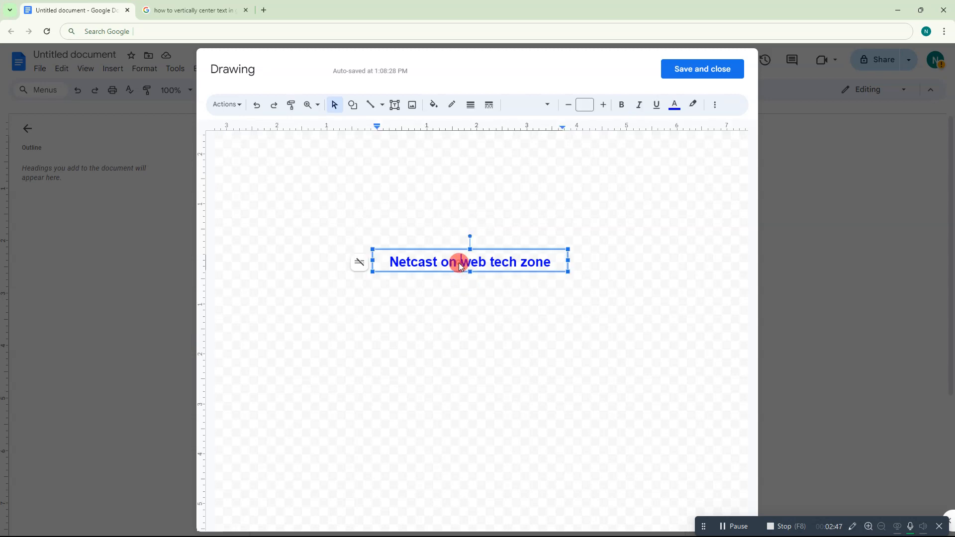
left_click(470, 235)
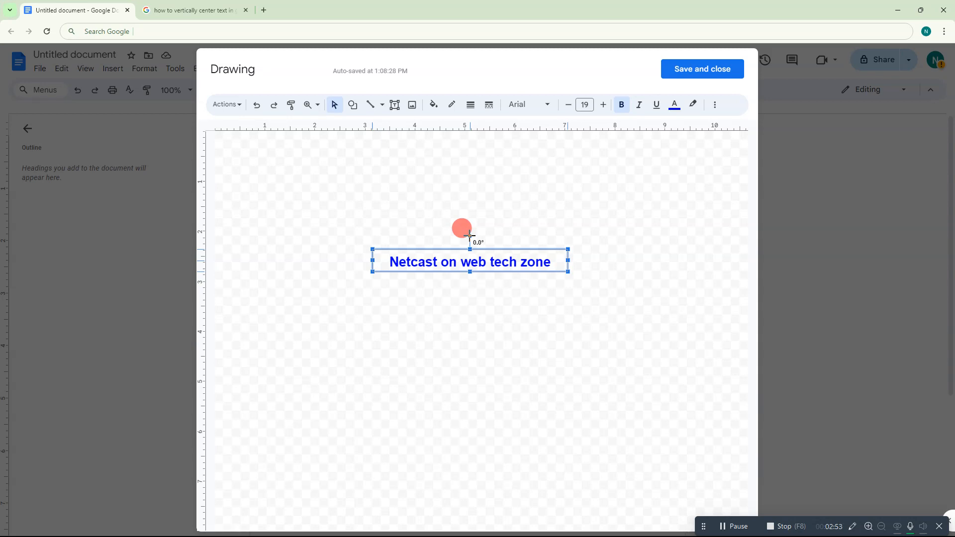
left_click_drag(470, 235, 423, 256)
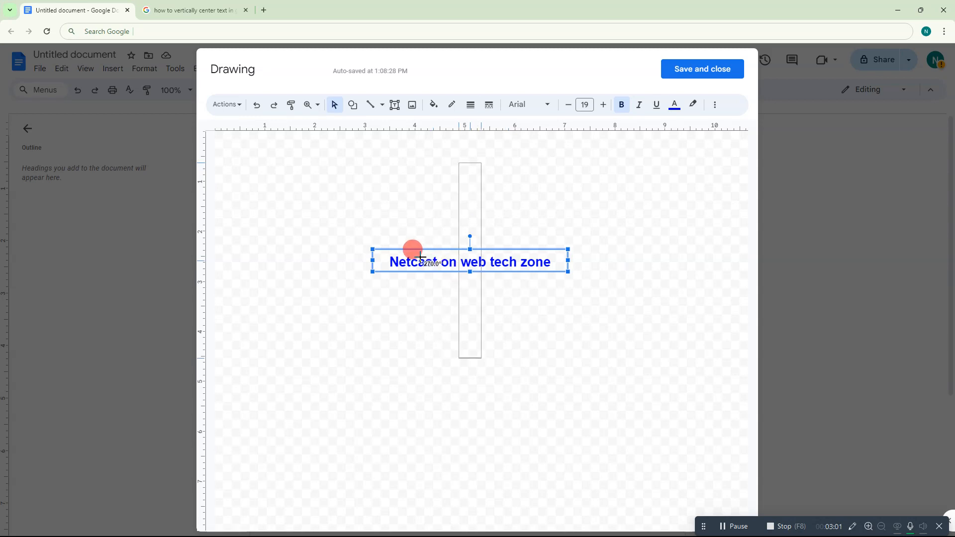
left_click_drag(421, 257, 422, 259)
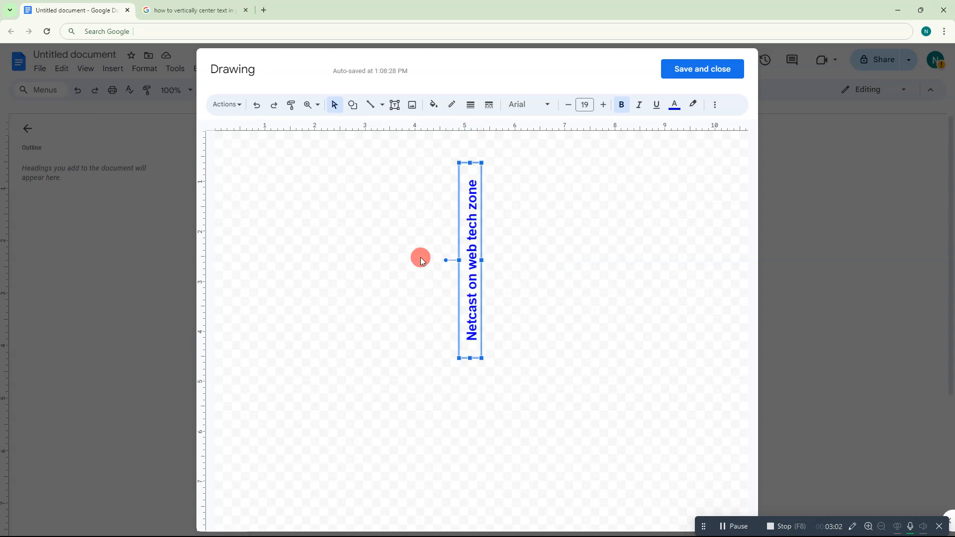
Step: Save the drawing with the vertical text box and insert it into the document below the table
left_click(509, 222)
left_click(470, 228)
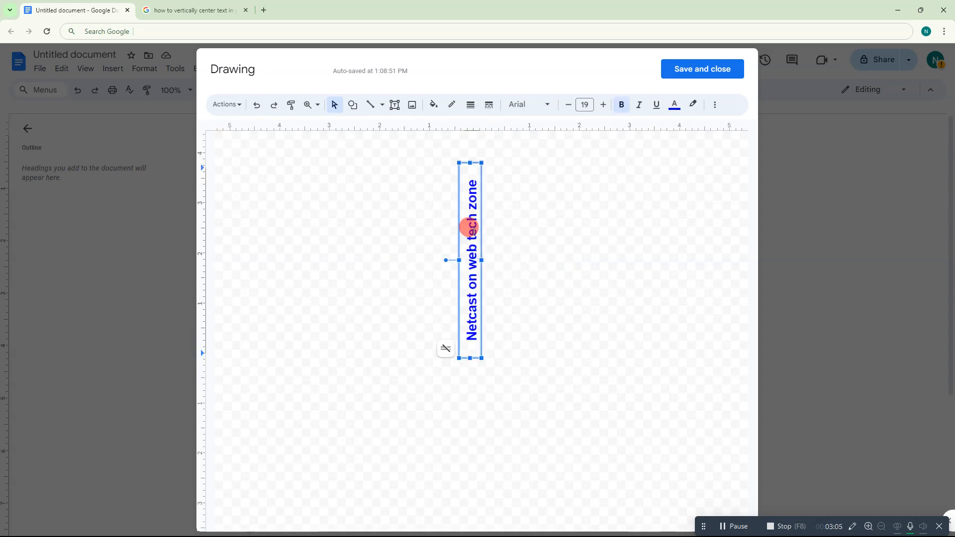
left_click(533, 189)
left_click(476, 282)
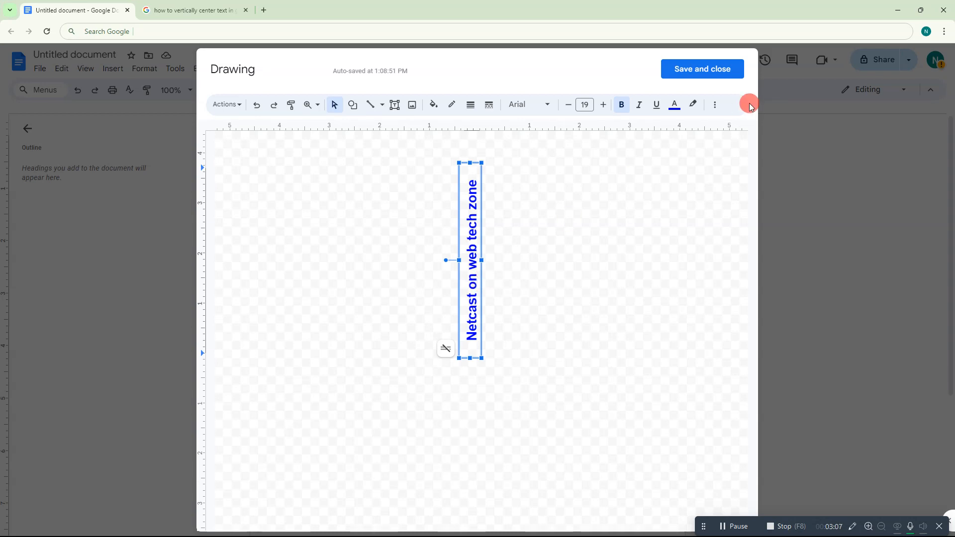
left_click(688, 69)
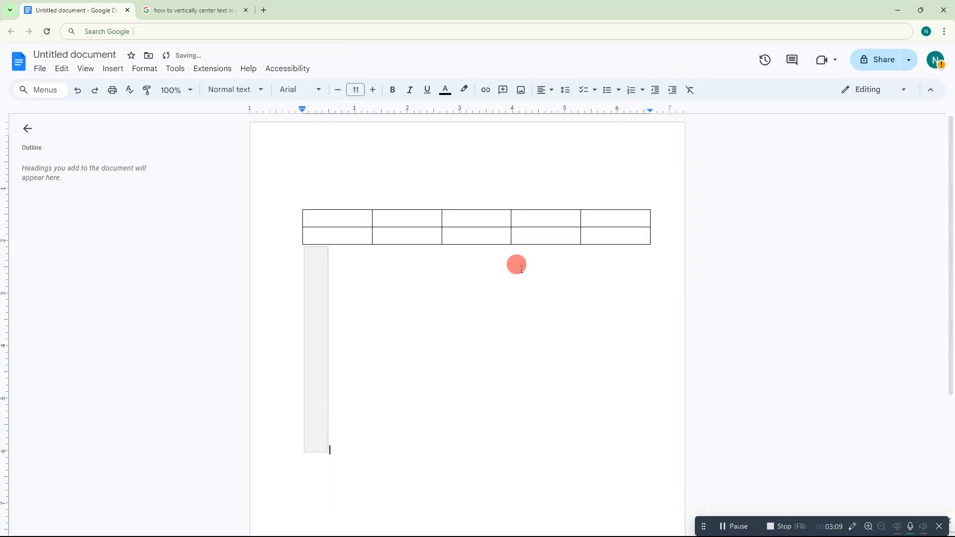
Step: Set the inserted drawing's text wrapping to Wrap text
left_click(318, 340)
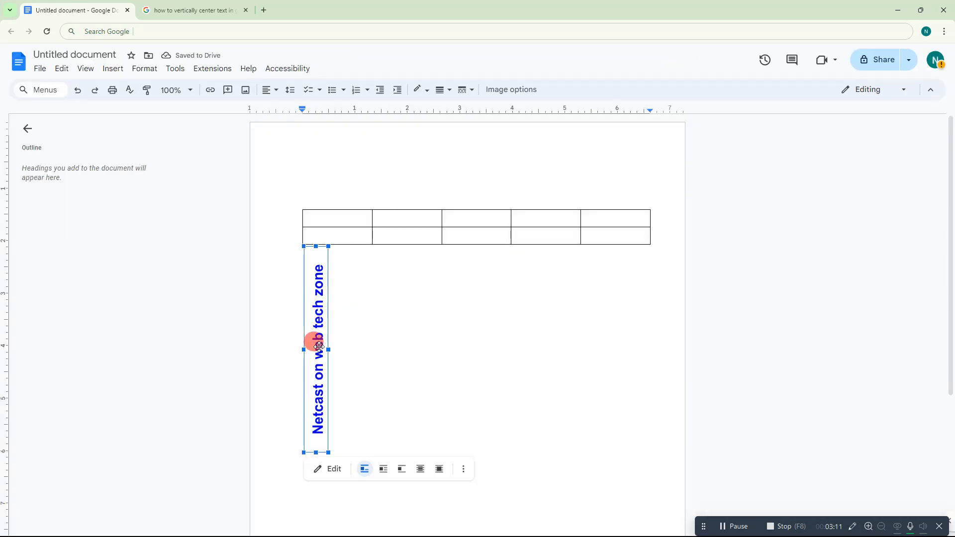
right_click(319, 333)
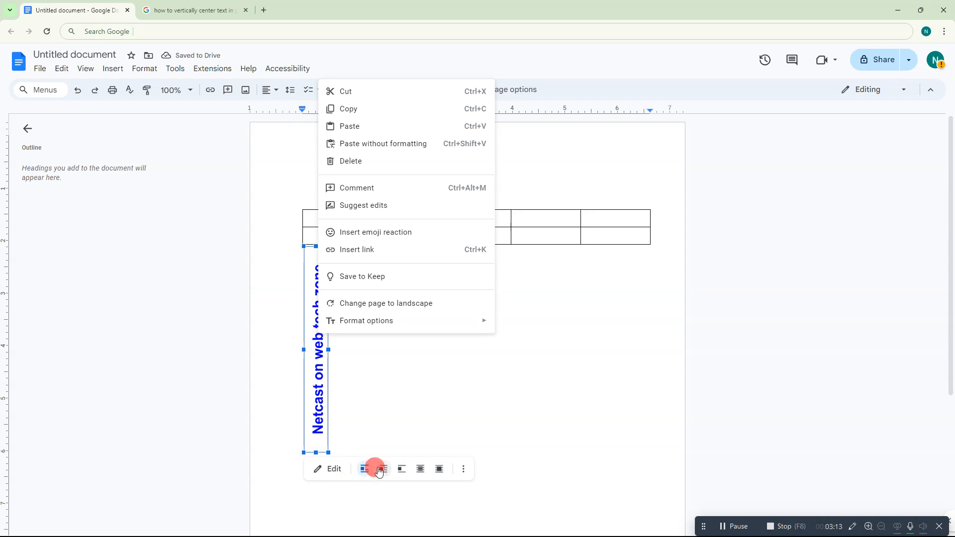
left_click(384, 361)
left_click(316, 333)
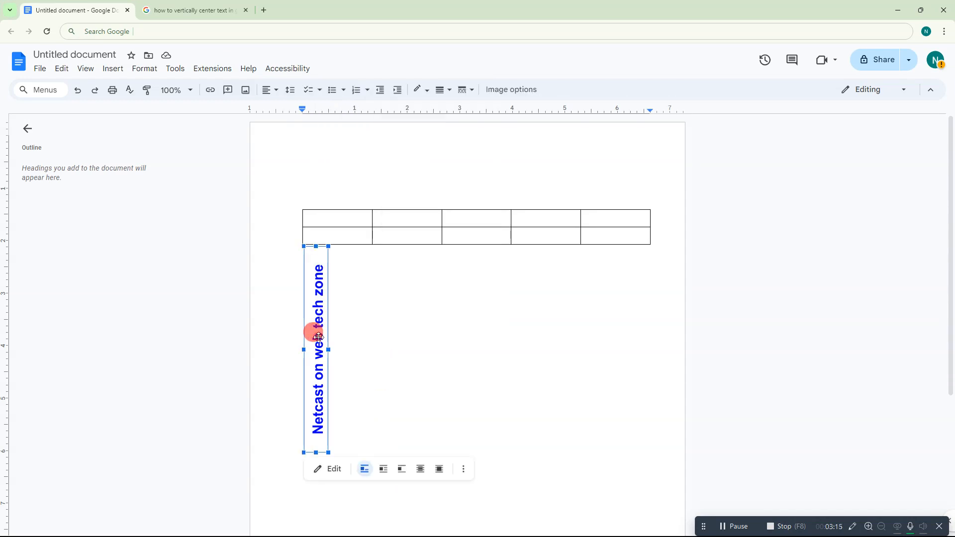
left_click(384, 469)
left_click(726, 248)
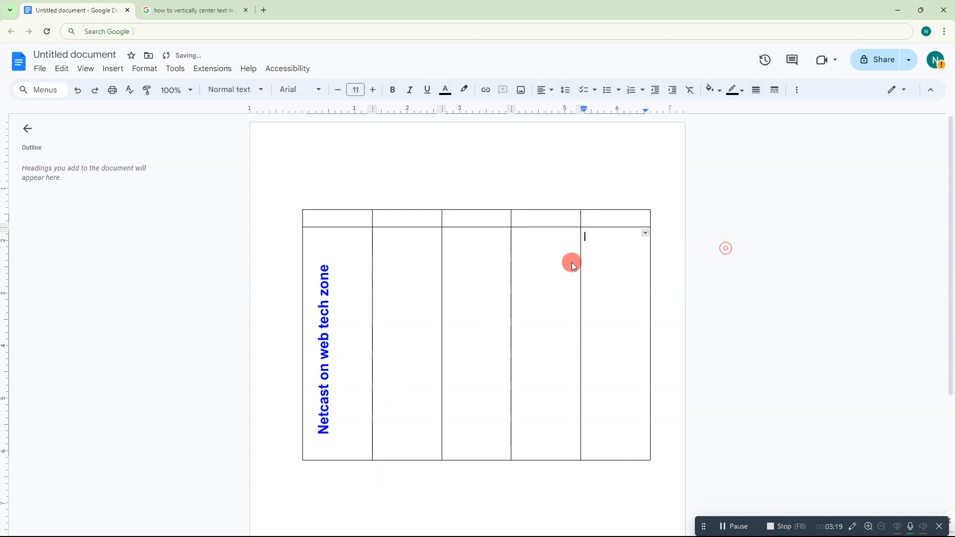
Step: Move the drawing over the table's first column, try the Break text and Behind text options, and return to Wrap text
left_click(322, 335)
mouse_move(320, 335)
left_mouse_down()
mouse_move(331, 207)
mouse_move(328, 229)
mouse_move(344, 232)
mouse_move(342, 221)
left_mouse_up()
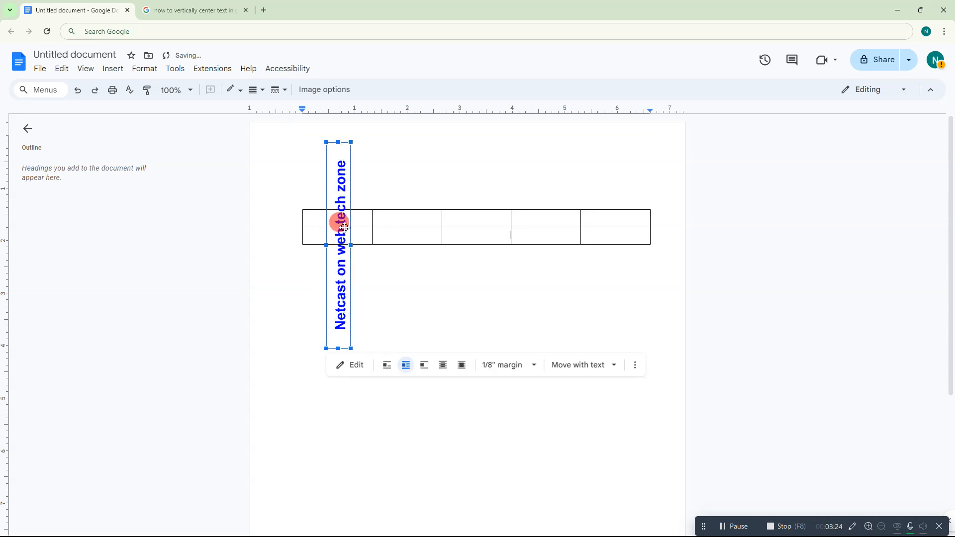
left_click(424, 366)
left_click(406, 368)
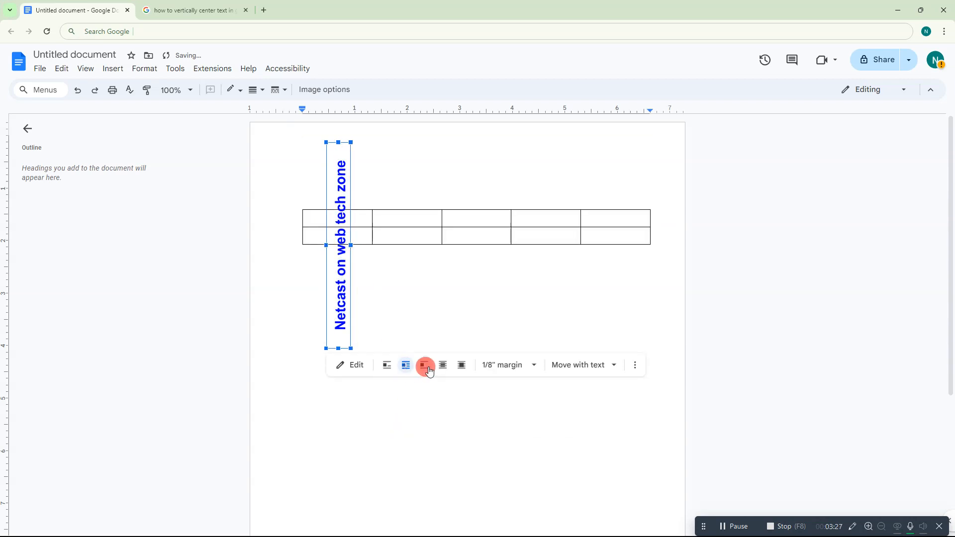
left_click(448, 367)
left_click(406, 366)
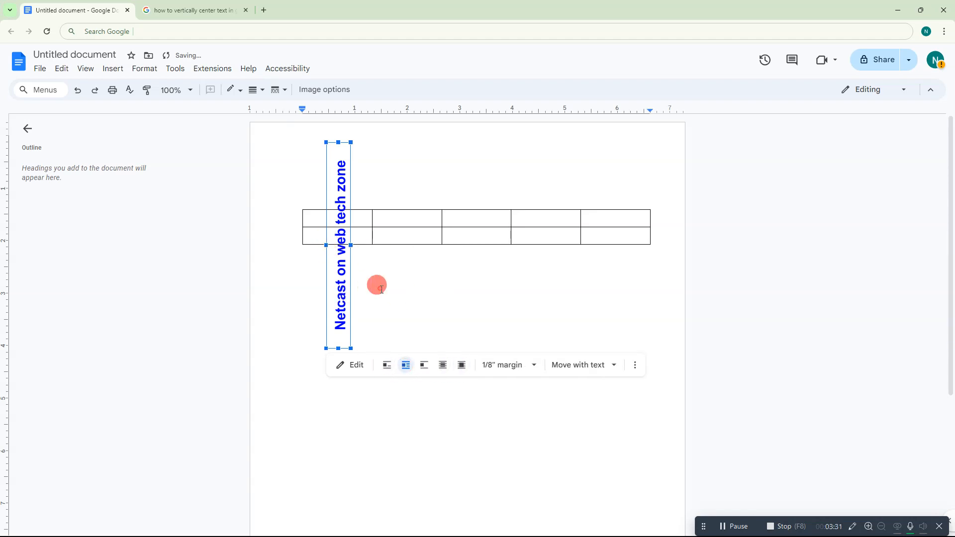
Step: Cut the vertical text drawing and paste it into the first cell of the table's top row
right_click(332, 268)
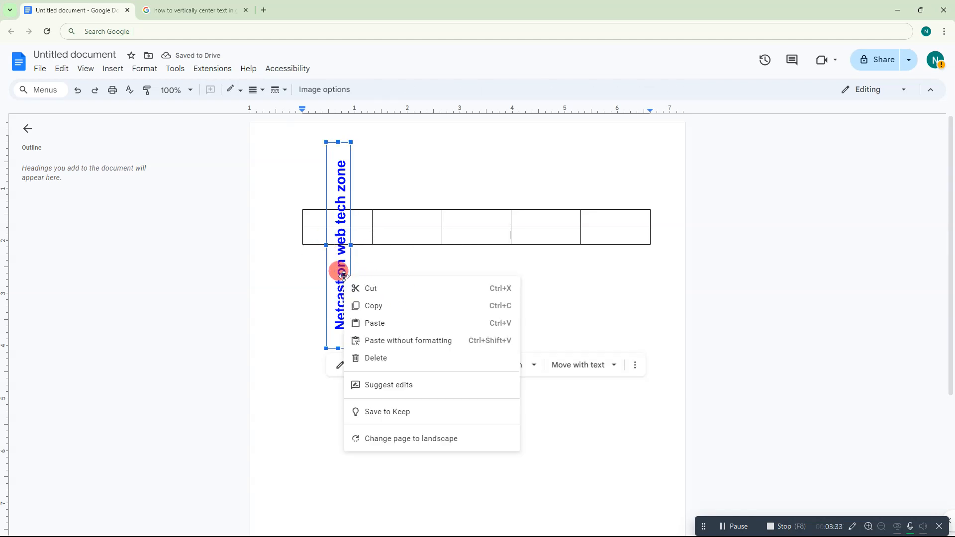
left_click(379, 287)
left_click(317, 220)
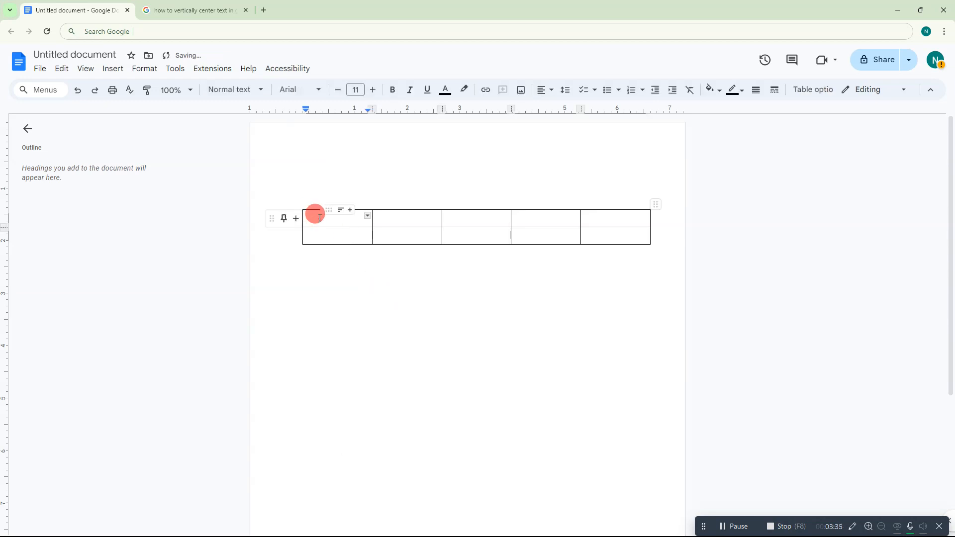
right_click(320, 219)
left_click(348, 180)
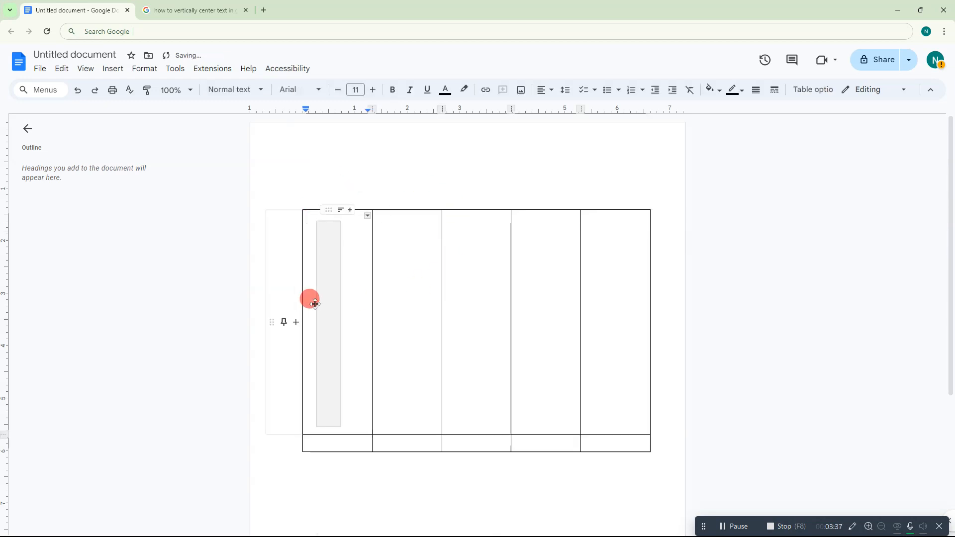
left_click(733, 279)
Step: Try to reposition the drawing within its table cell and undo the moves that shifted it to another column
left_click(331, 322)
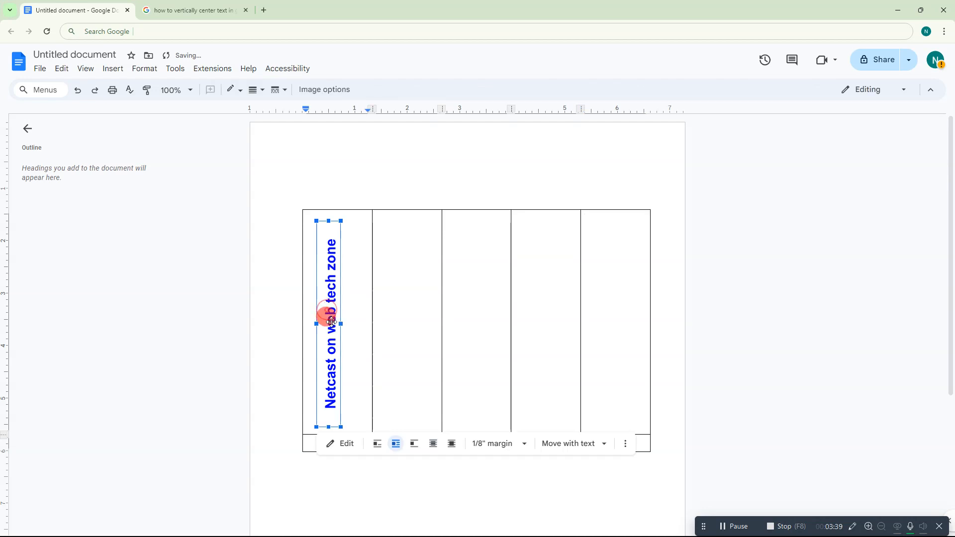
mouse_move(332, 323)
left_mouse_down()
mouse_move(469, 319)
mouse_move(415, 297)
mouse_move(371, 324)
mouse_move(346, 312)
left_mouse_up()
key("ctrl+z")
key("ctrl+z")
key("ctrl+z")
key("ctrl+z")
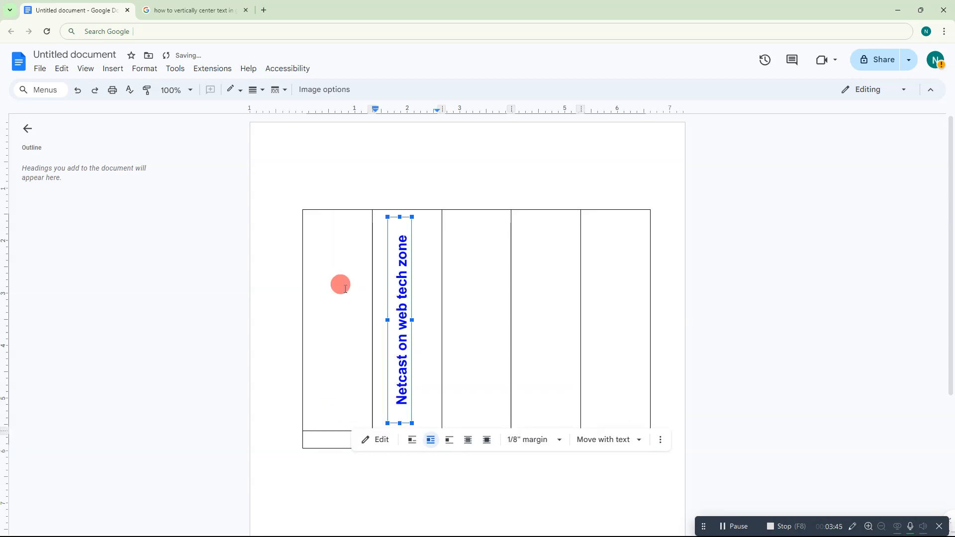
left_click(690, 238)
left_click(326, 328)
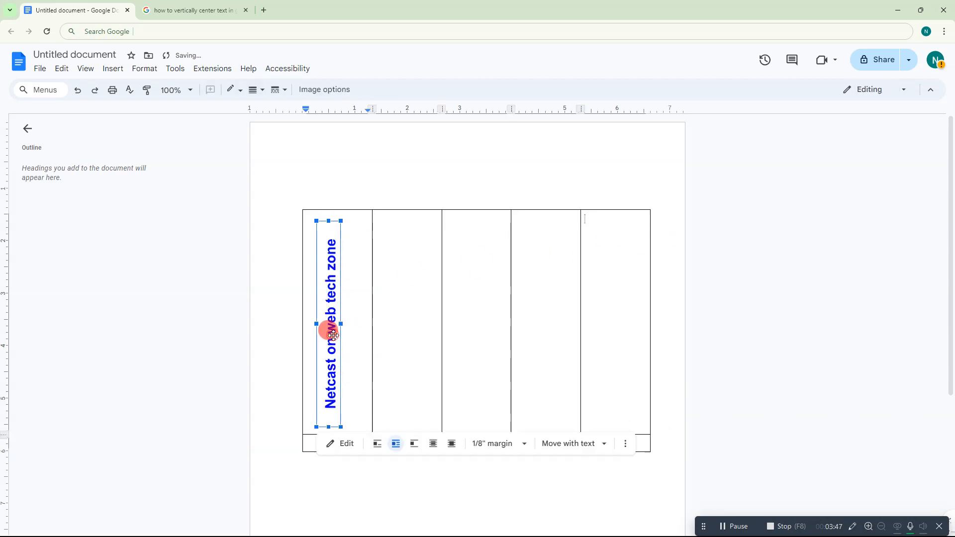
Step: Shorten the drawing in the first cell from its lower and upper ends to about 3.5 in tall
left_click(405, 149)
left_click(334, 315)
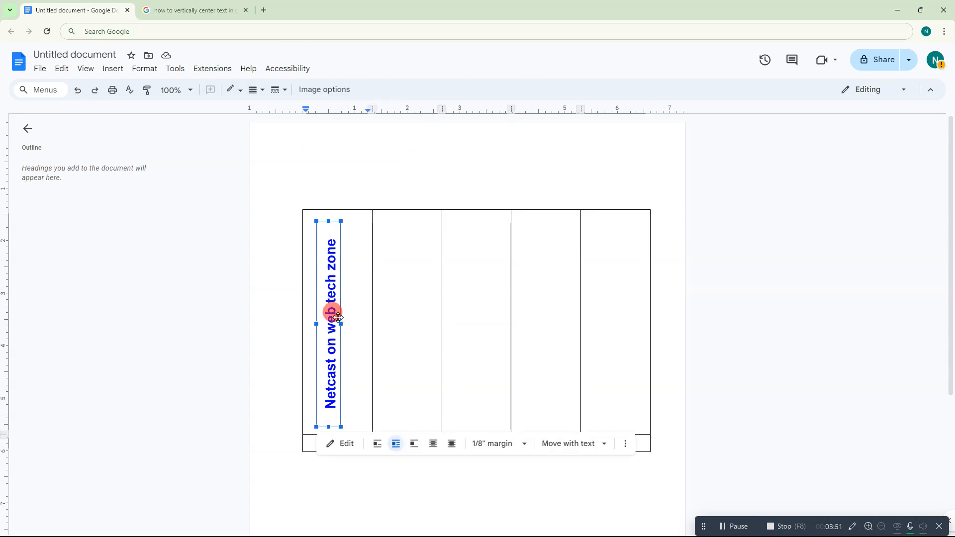
left_click_drag(329, 423, 329, 415)
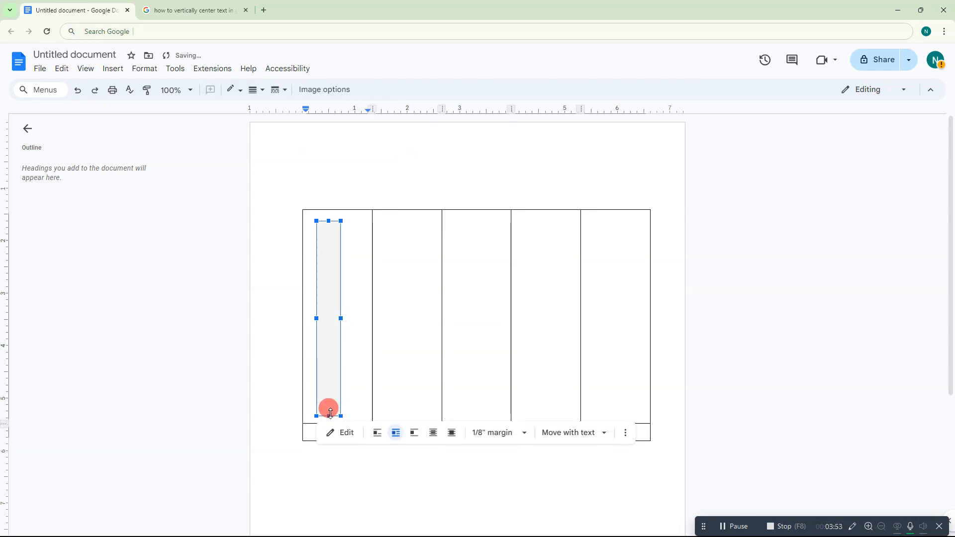
left_click_drag(329, 220, 329, 233)
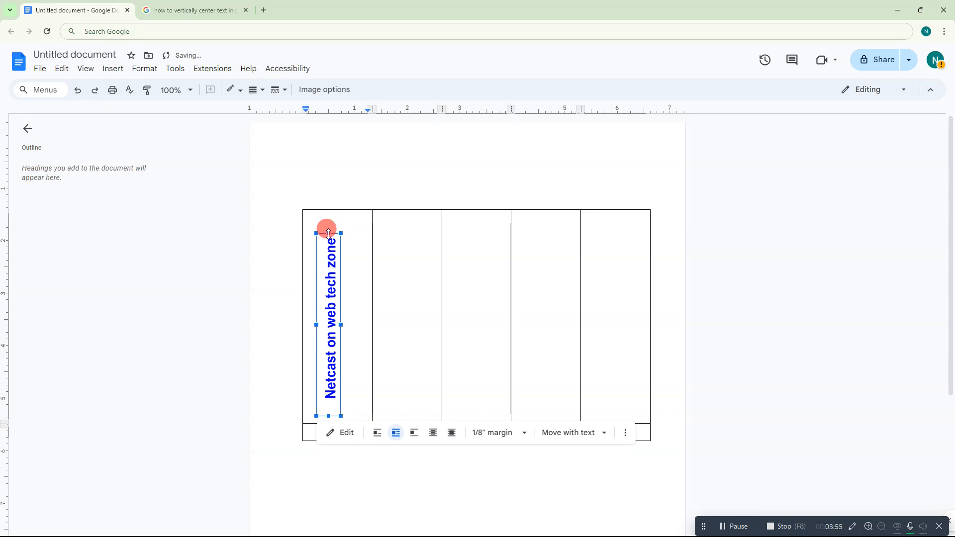
left_click(734, 265)
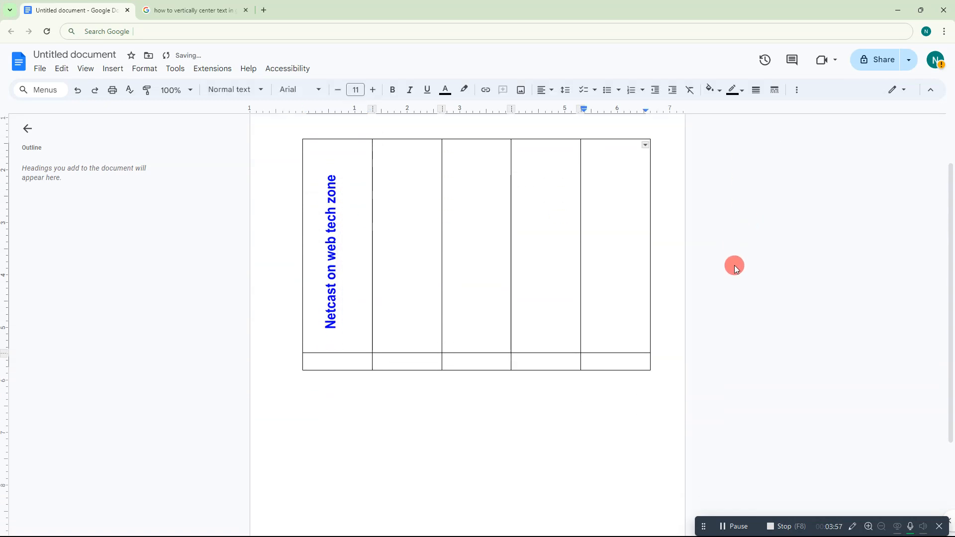